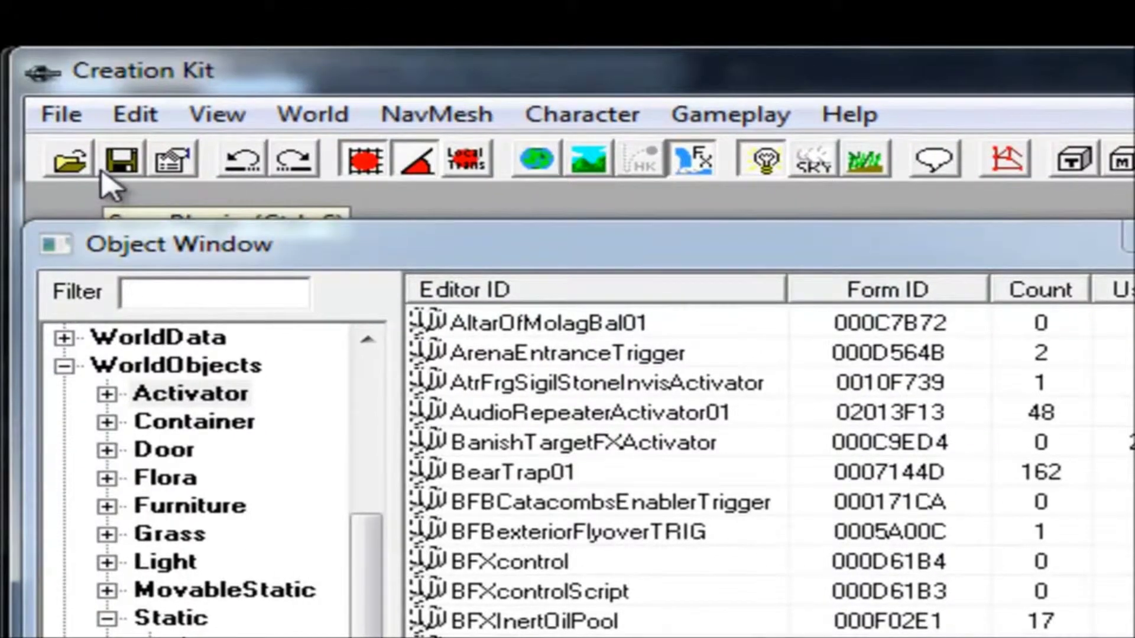
Save the plugin as Assignment1-SimpleInn in the Skyrim Data folder
click(86, 160)
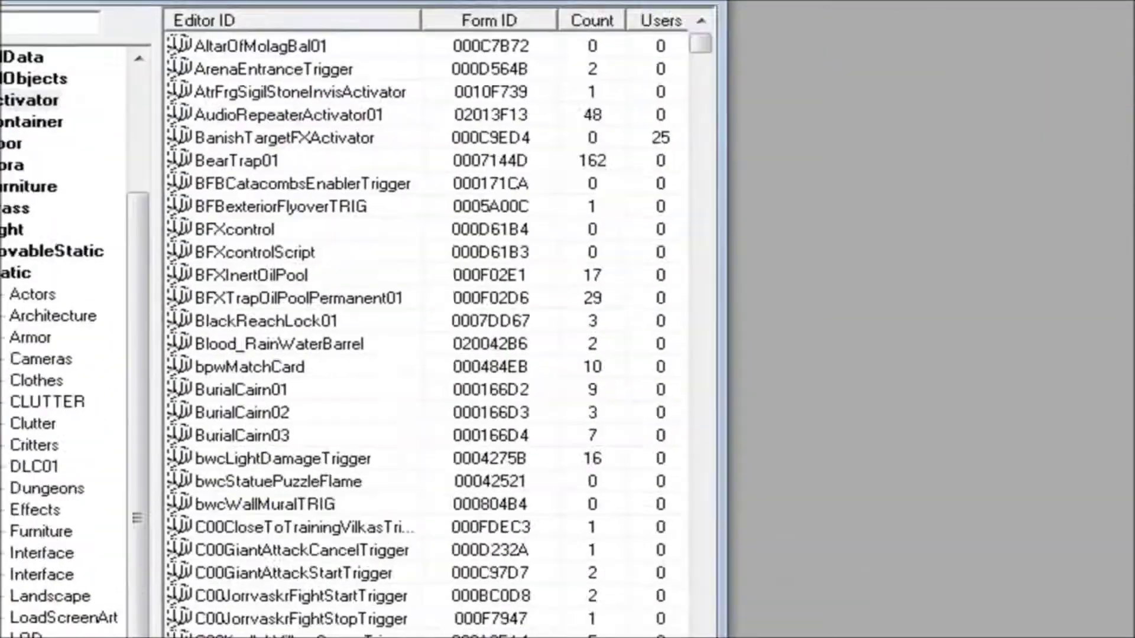
text(Assignment1-SimpleInn)
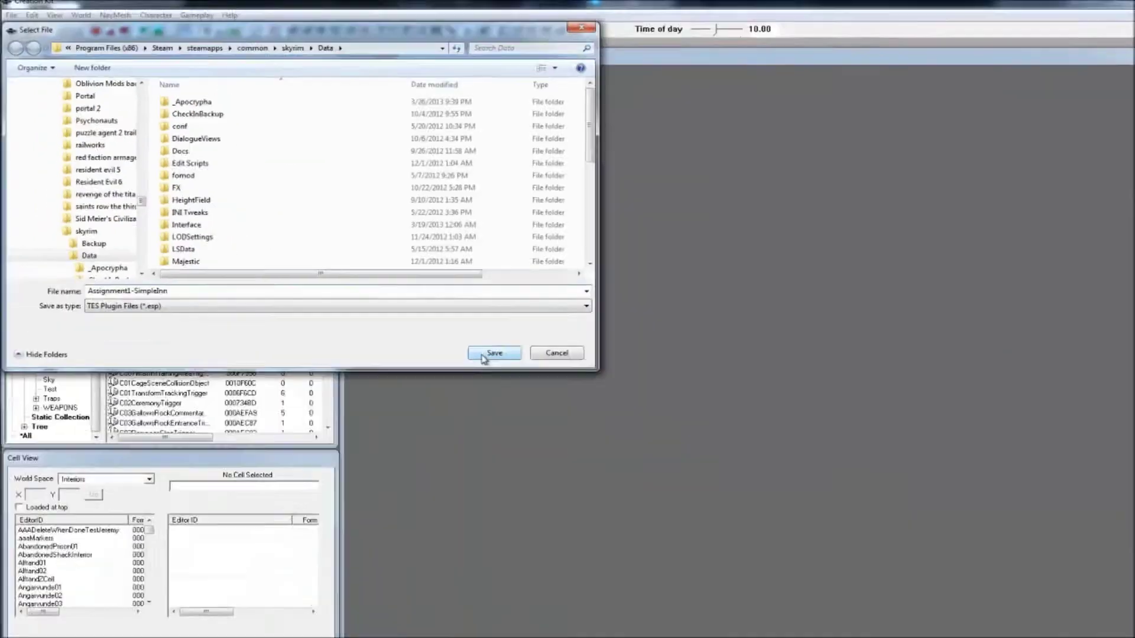
click(483, 357)
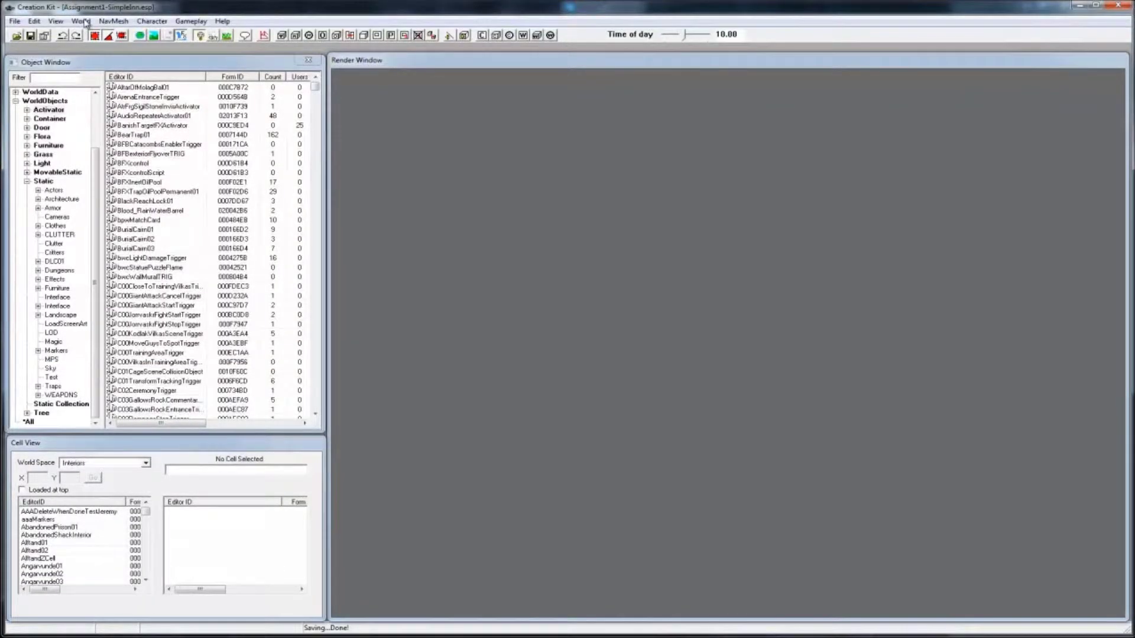
Create the interior cell hw1_SimpleInn, name it The Stumble Inn and mark it as a public area
click(85, 22)
click(78, 56)
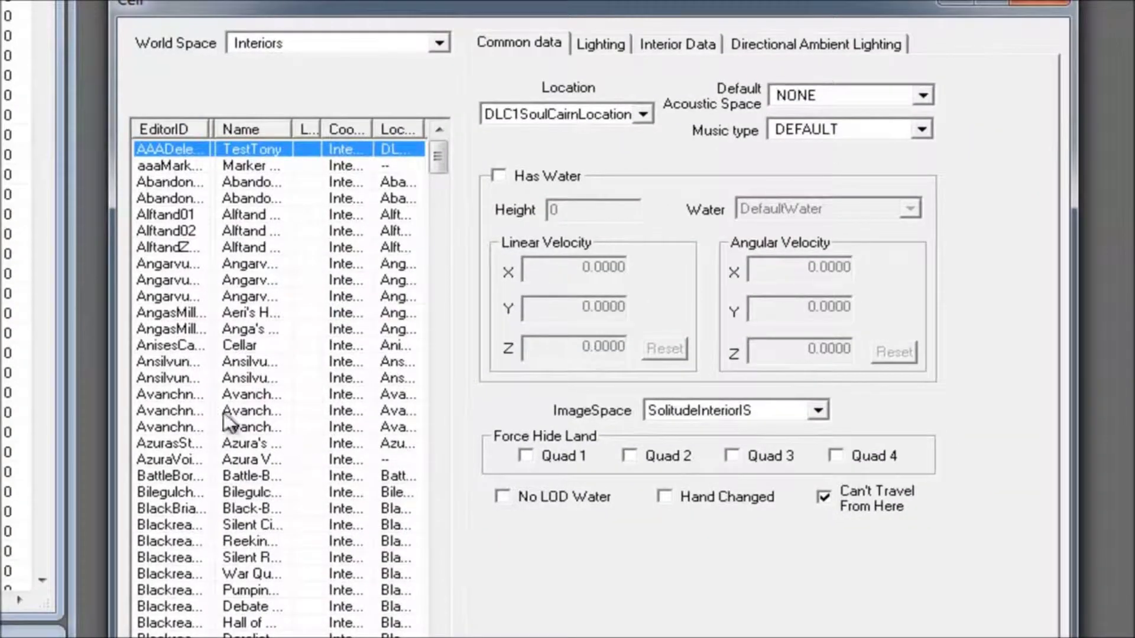
right_click(299, 408)
click(299, 418)
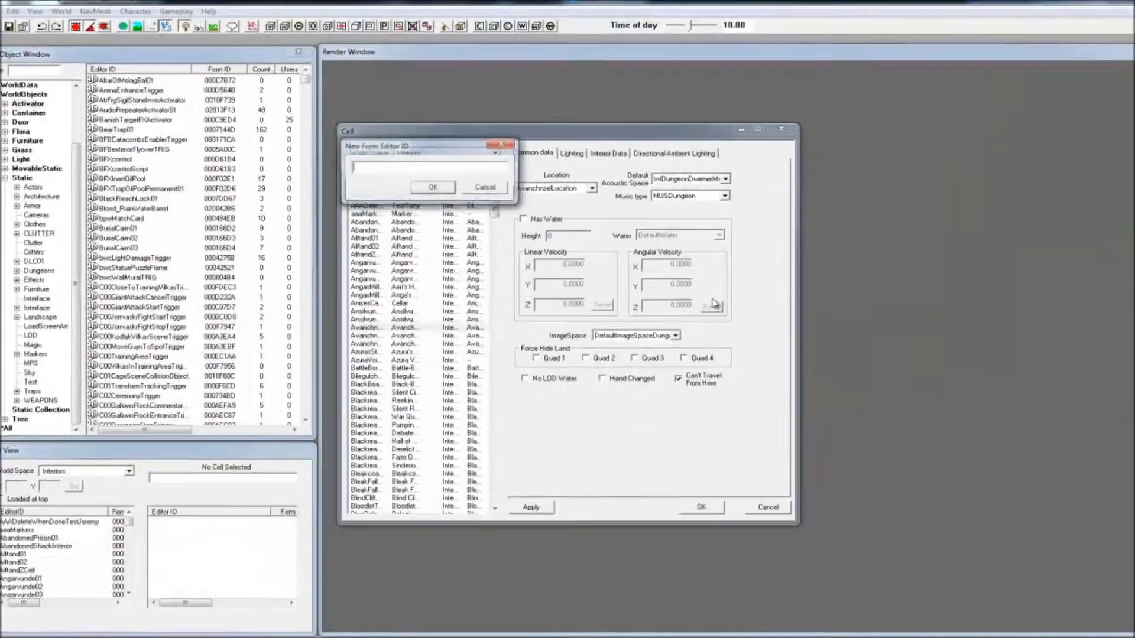
text(hw1)
text(_SimpleInn)
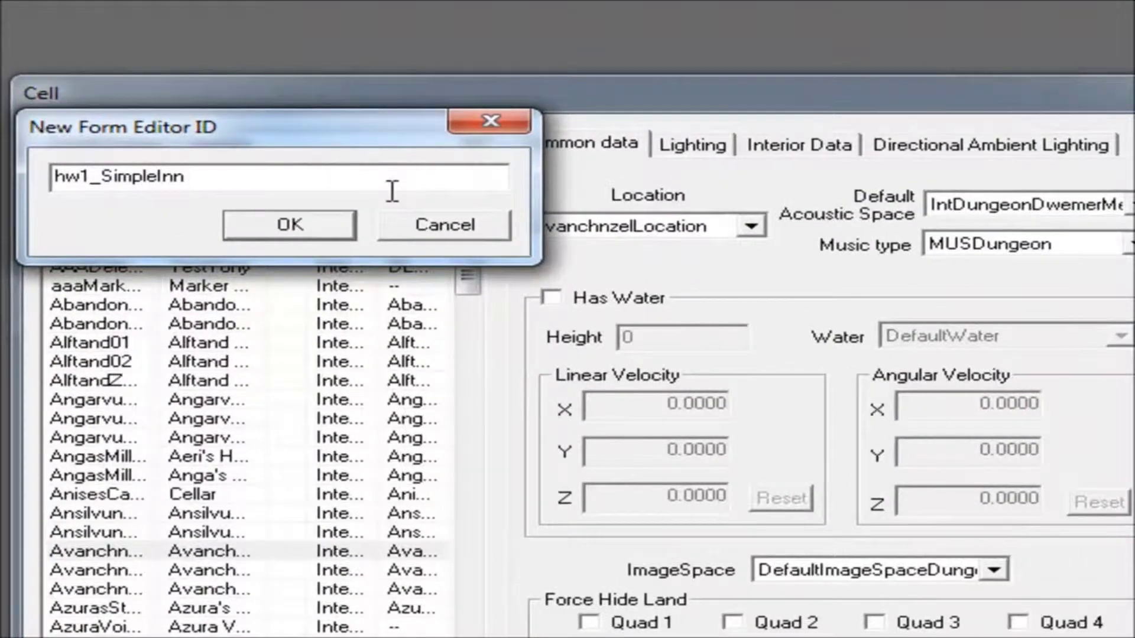
click(290, 225)
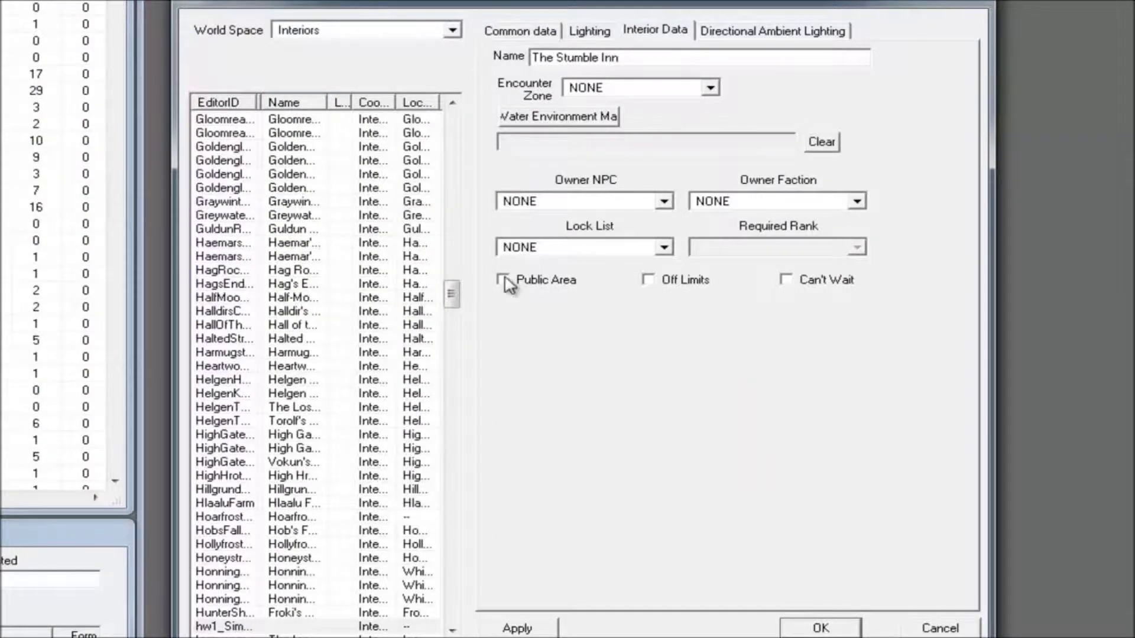
click(535, 281)
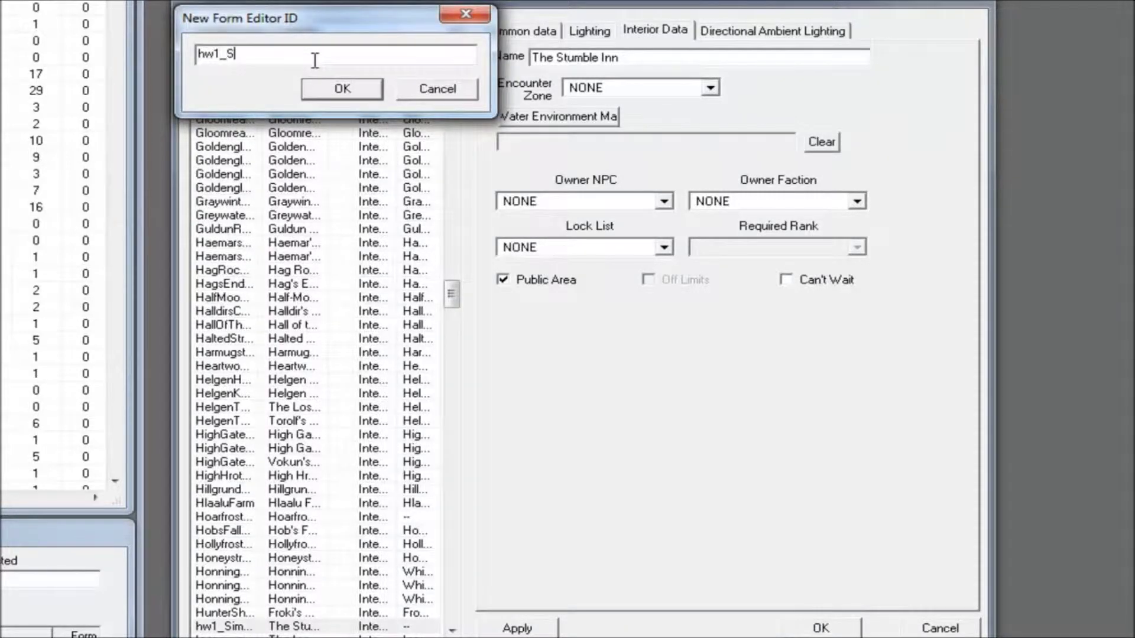
Create a second interior cell with the editor ID hw1_SimpleInnBasement and accept the cell settings
text(impleInnBasement)
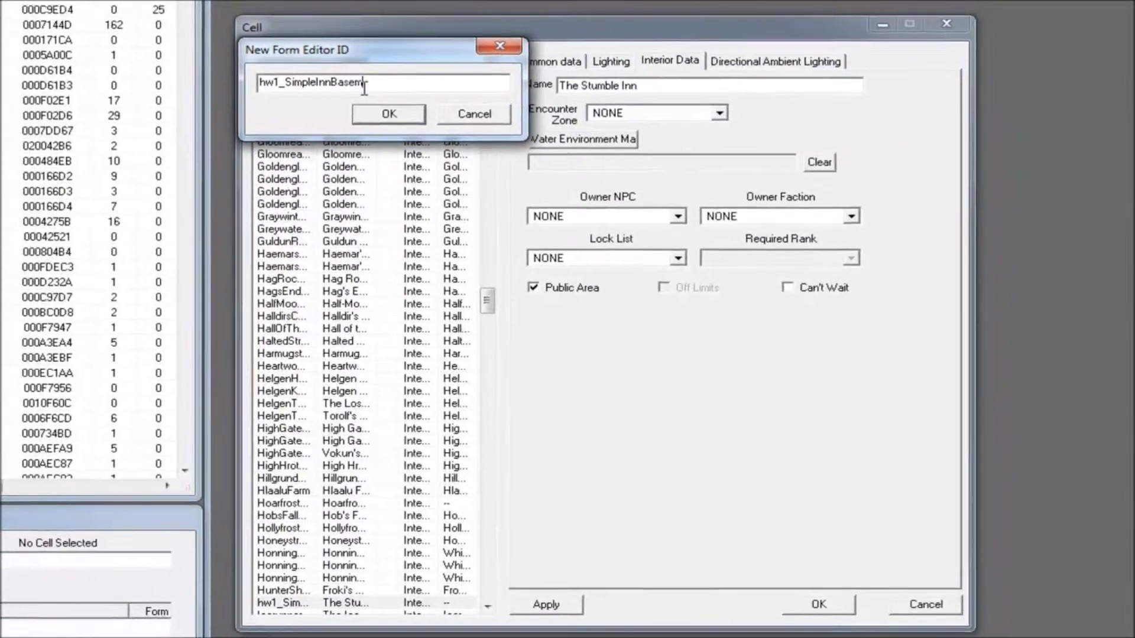
key(Return)
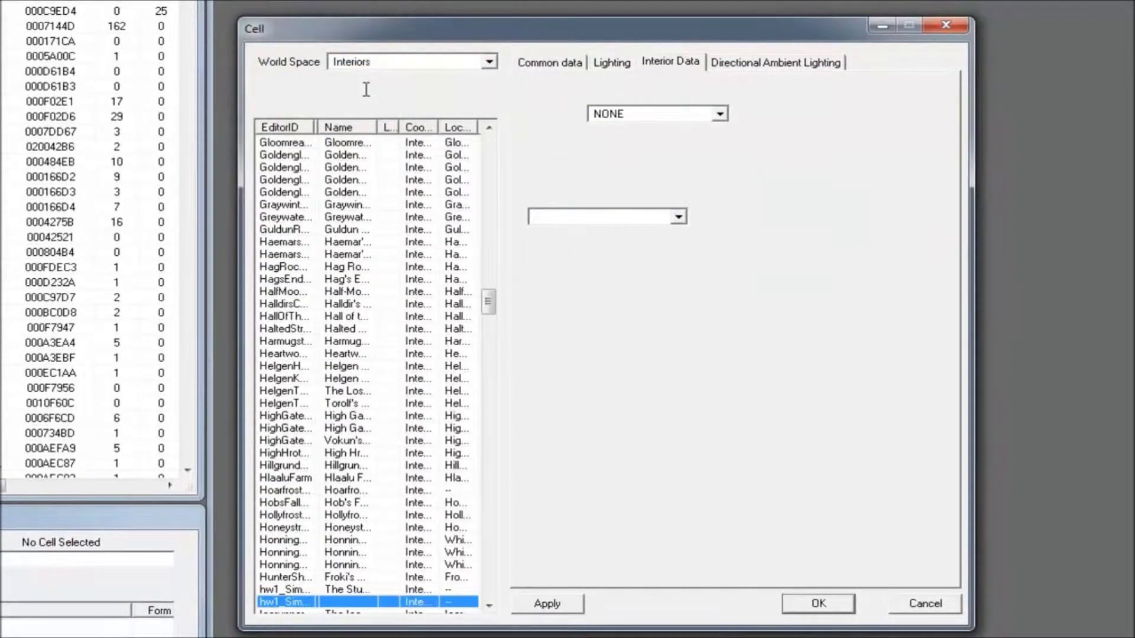
click(828, 605)
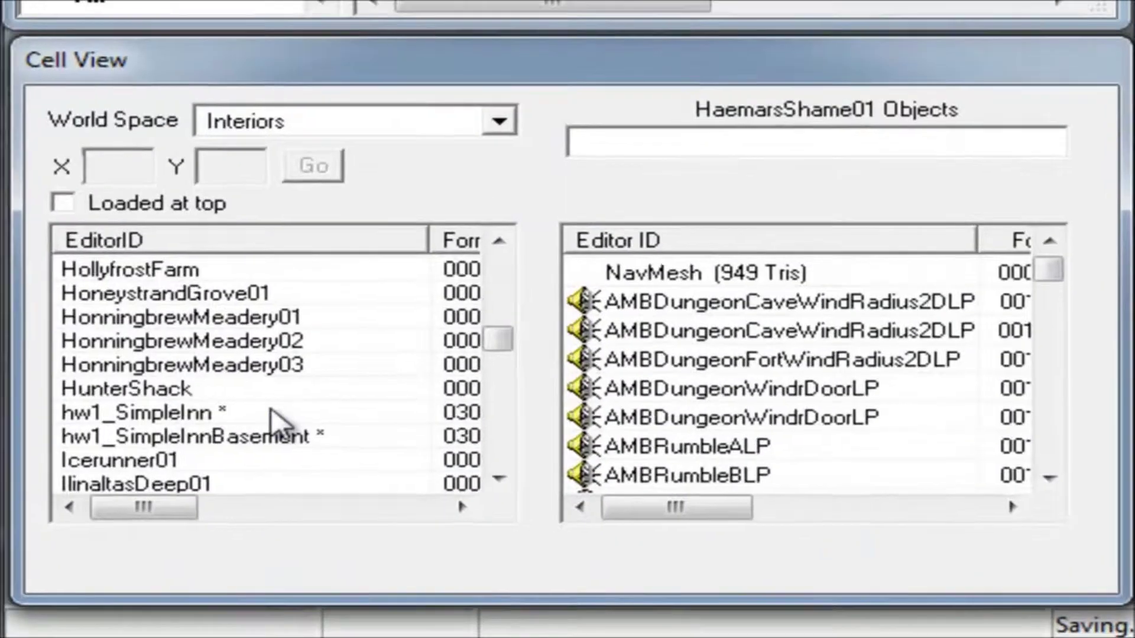
Load the hw1_SimpleInn cell for editing and filter the static objects for FarmIntInn
double_click(279, 417)
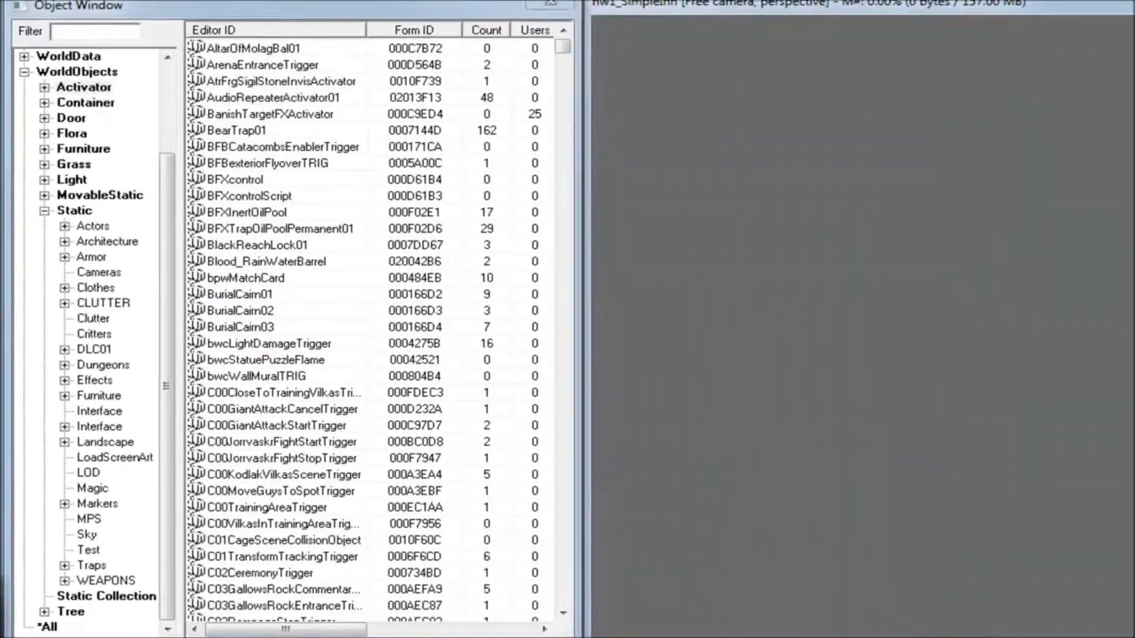
click(74, 210)
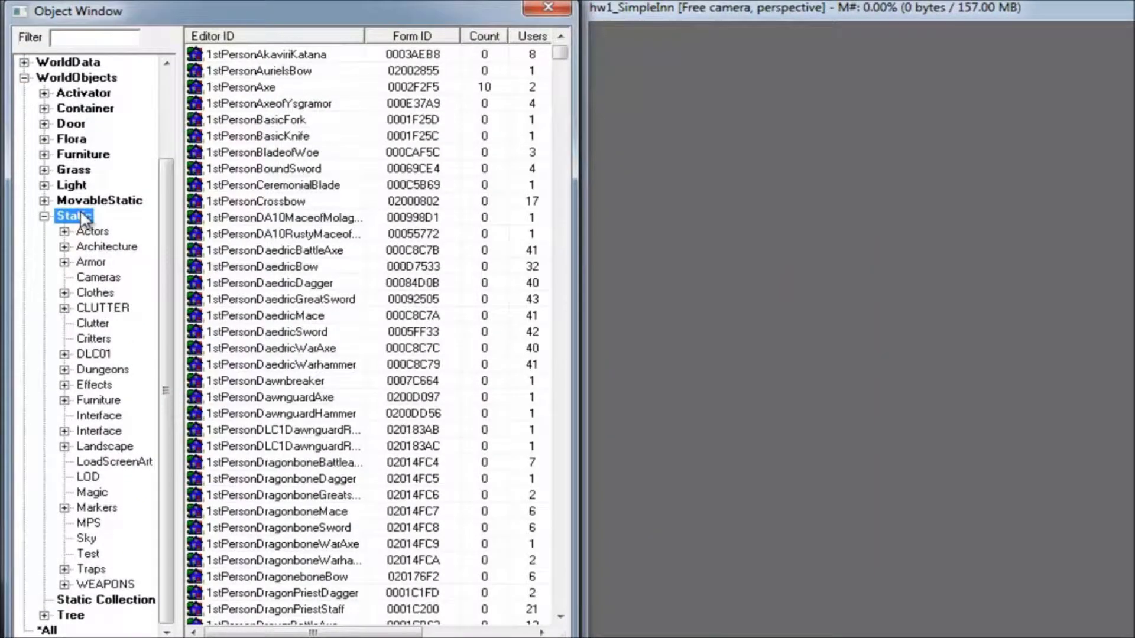
click(104, 38)
text(FarmIntInn)
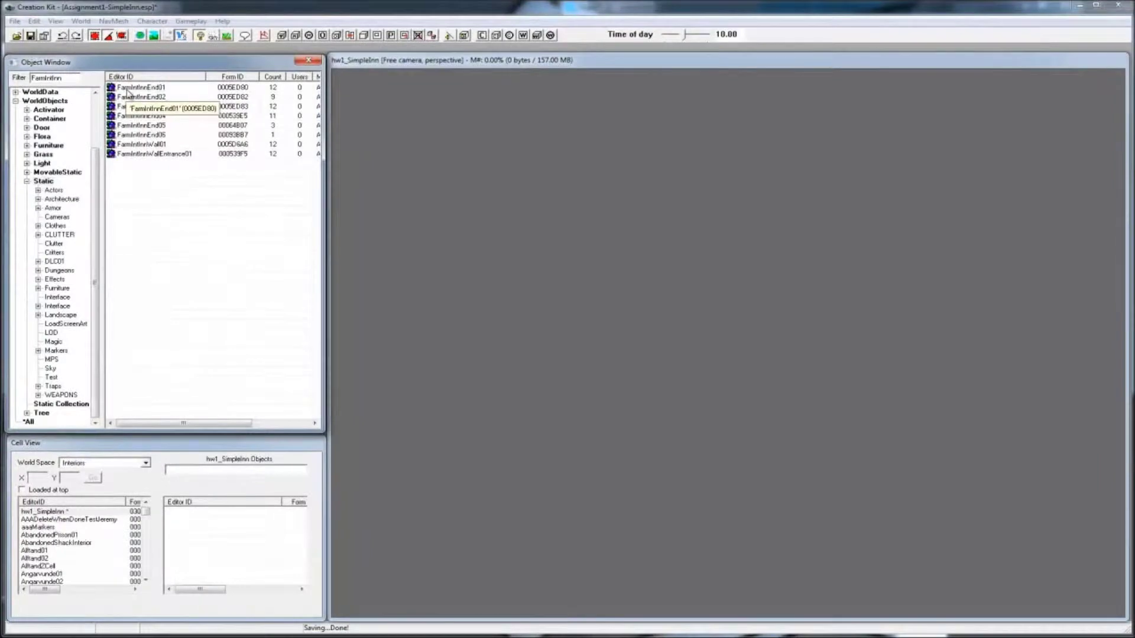
Place the FarmIntInn kit pieces in the cell, including FarmIntInnEnd01, FarmIntInnEnd02 and FarmIntInnEnd03
drag(126, 89, 550, 187)
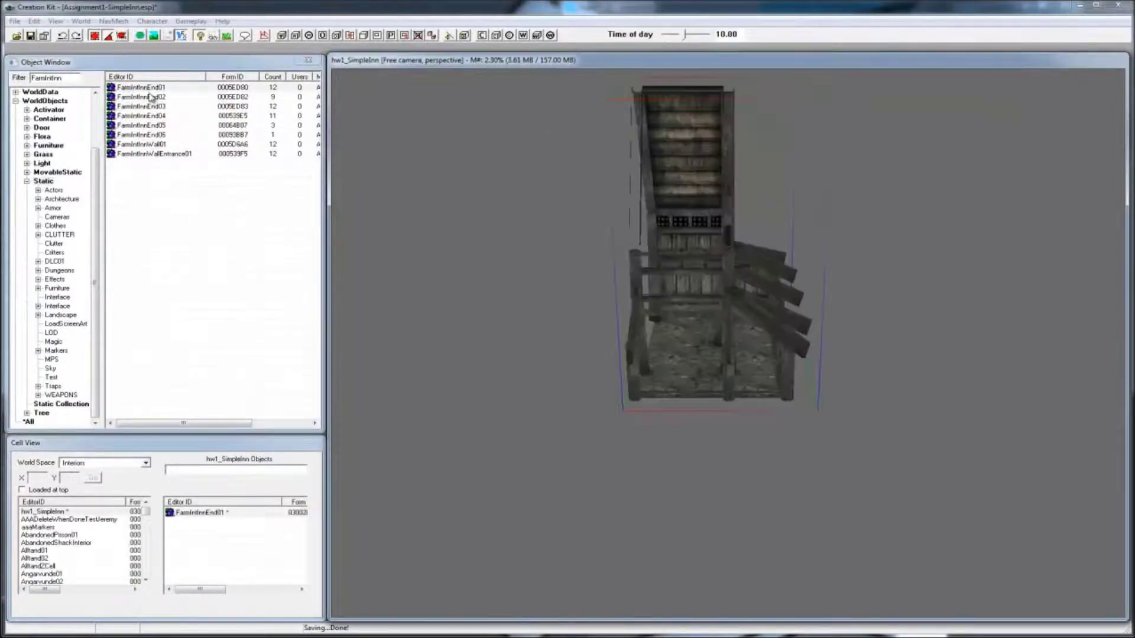
drag(283, 123, 738, 276)
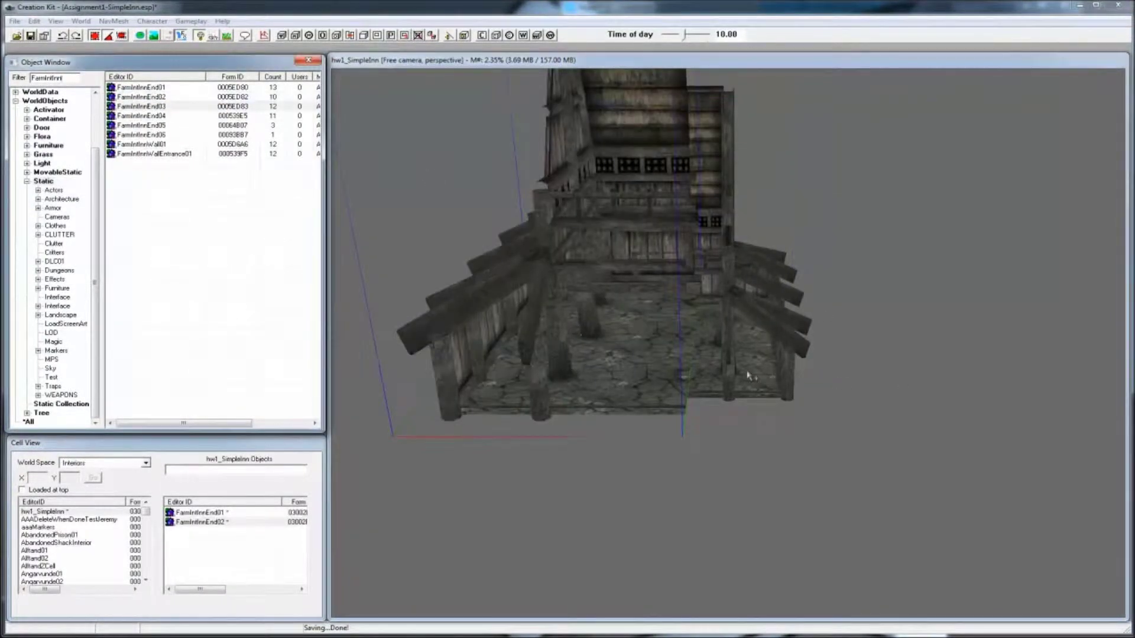
drag(748, 375, 749, 375)
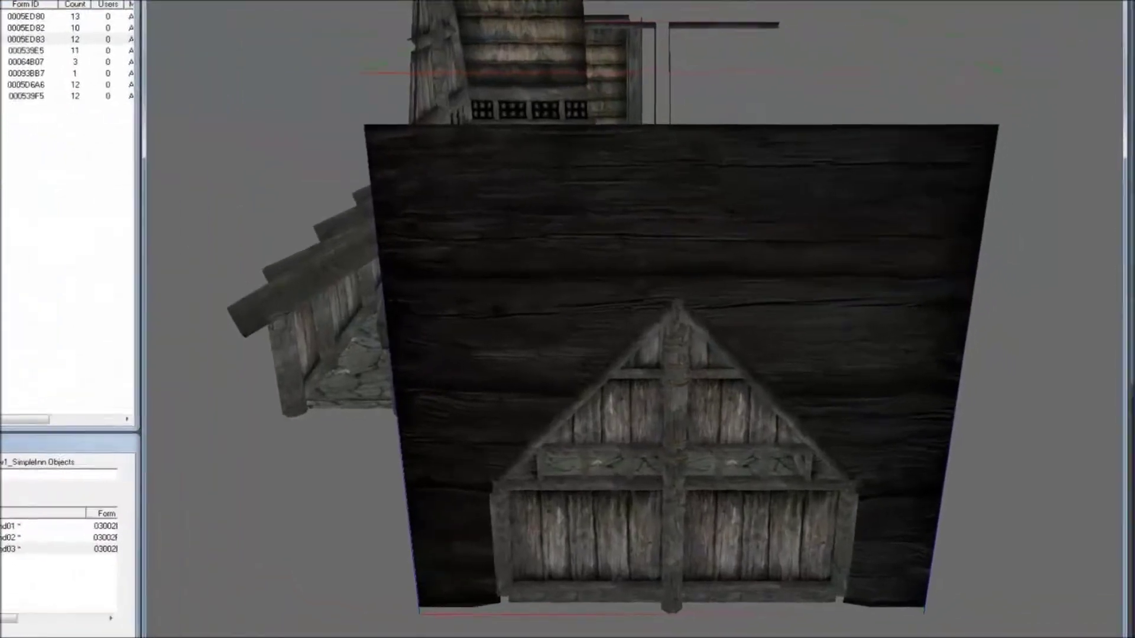
drag(141, 116, 587, 299)
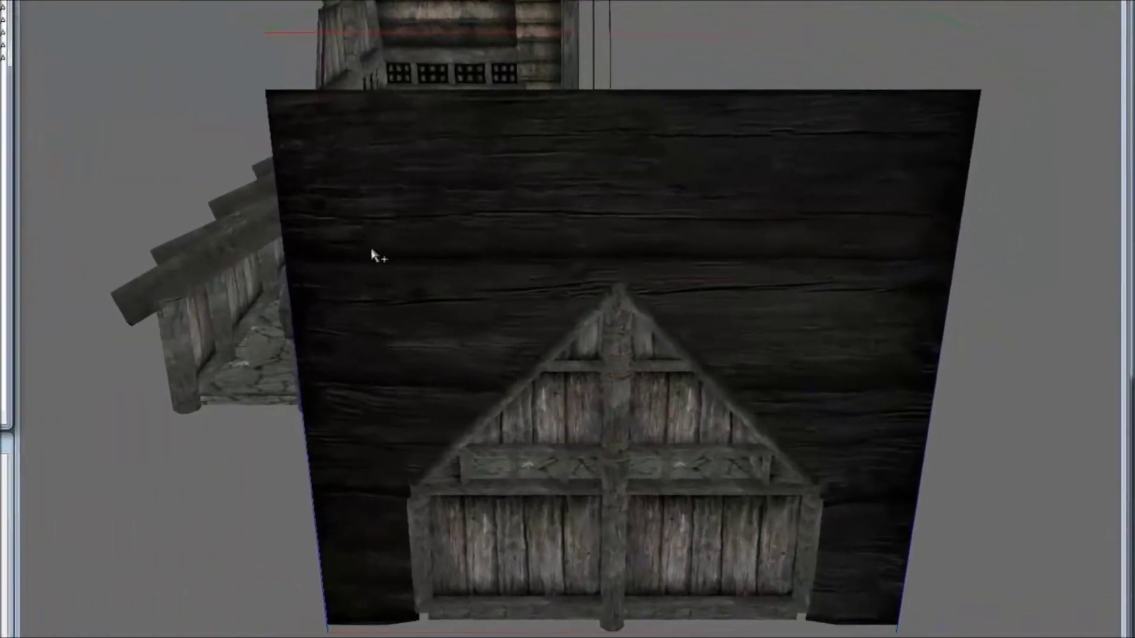
Spread out the inn pieces and line up the roofed wall sections side by side as a main hall
click(245, 395)
shift+middle_drag(245, 395, 477, 367)
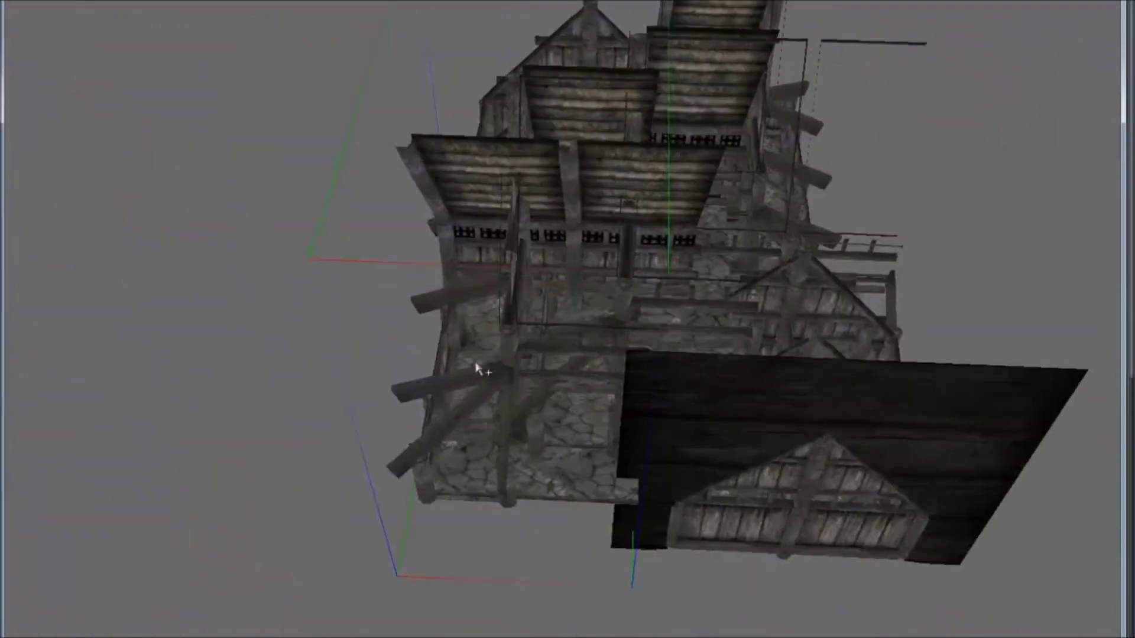
drag(600, 353, 340, 342)
scroll(532, 342, down, 2)
drag(568, 336, 976, 248)
click(529, 303)
drag(529, 303, 447, 243)
Move the remaining inn pieces against the main hall to join the side wings and end section
click(726, 207)
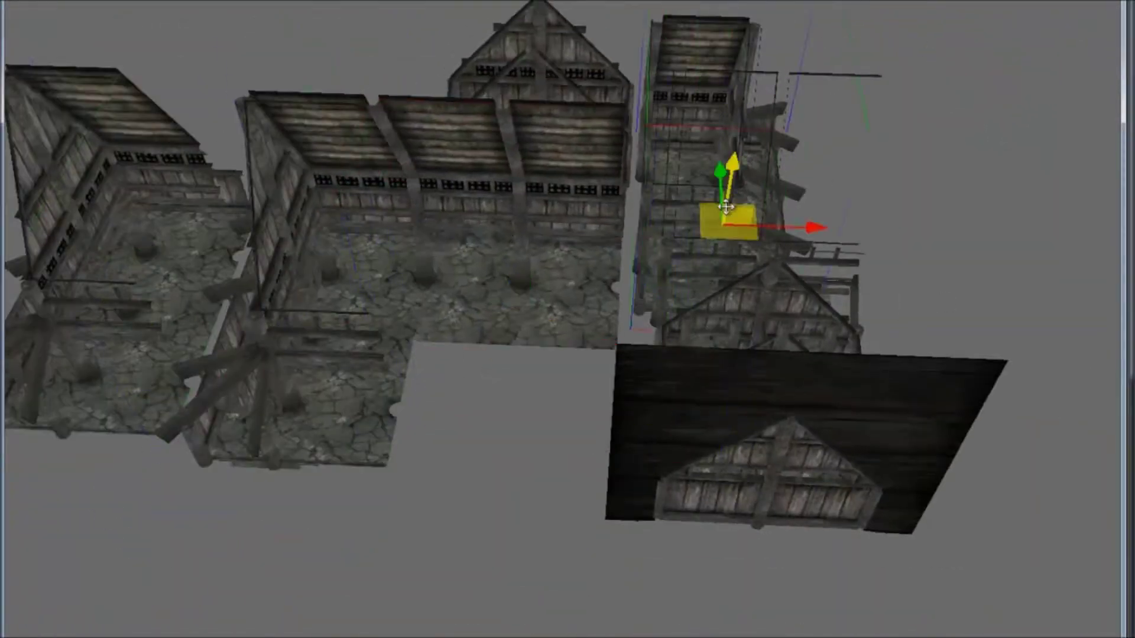
drag(726, 207, 729, 276)
shift+middle_drag(729, 276, 406, 321)
scroll(534, 95, up, 3)
drag(566, 235, 460, 269)
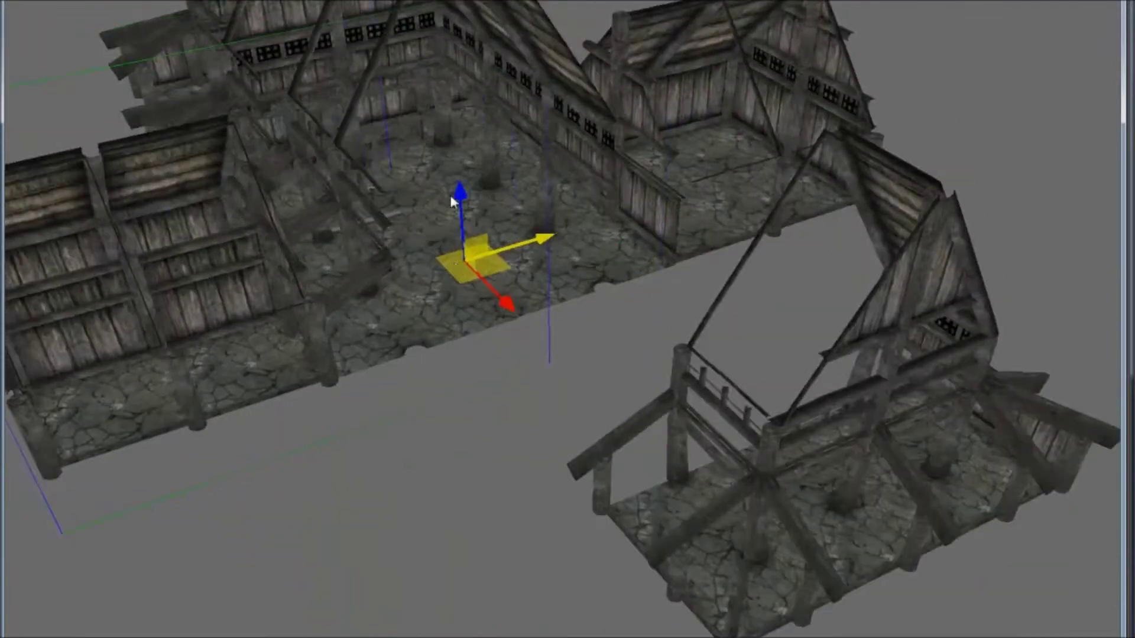
Lengthen the main hall by moving its end section outward and filling the gap with duplicated middle sections
middle_drag(452, 202, 656, 332)
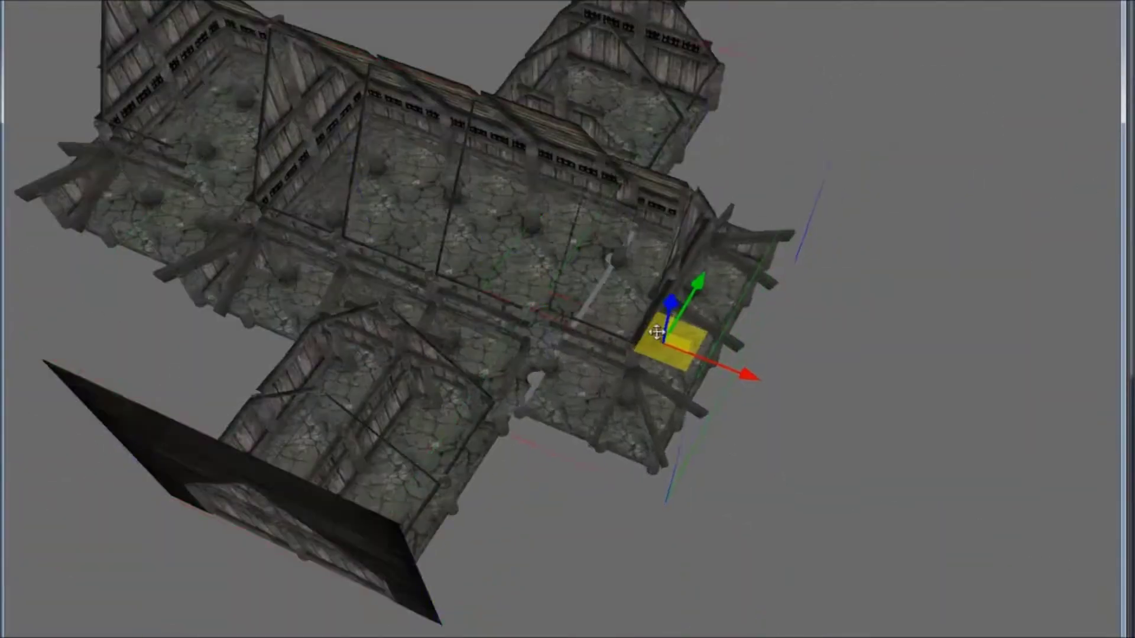
drag(656, 332, 904, 445)
click(623, 334)
key(ctrl+d)
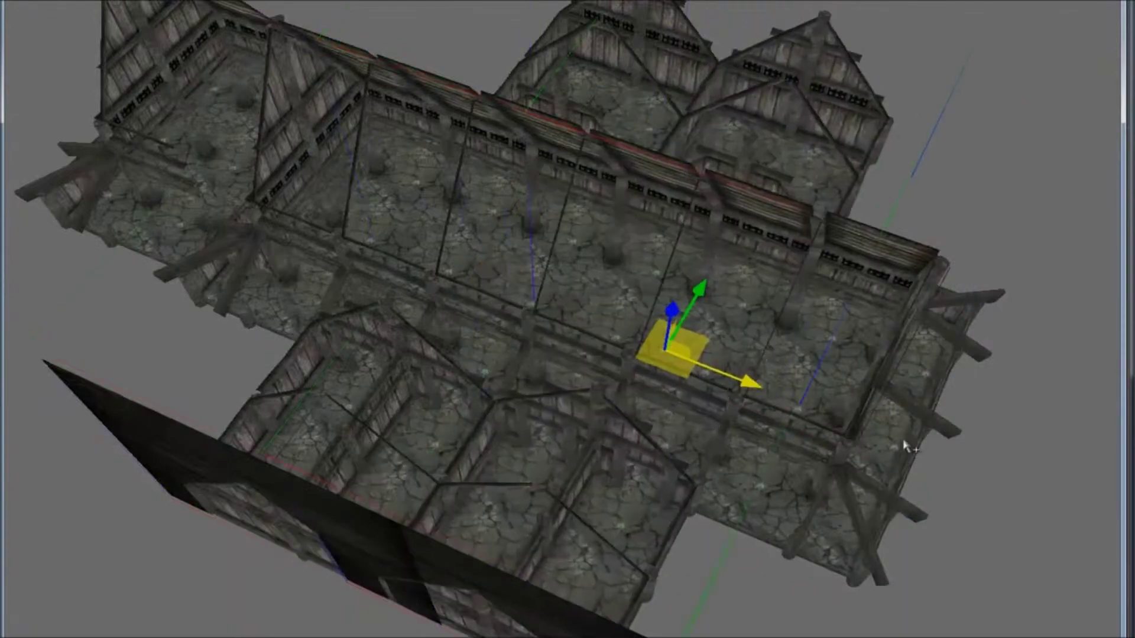
Delete the surplus end room that stands apart from the main hall
middle_drag(908, 448, 554, 523)
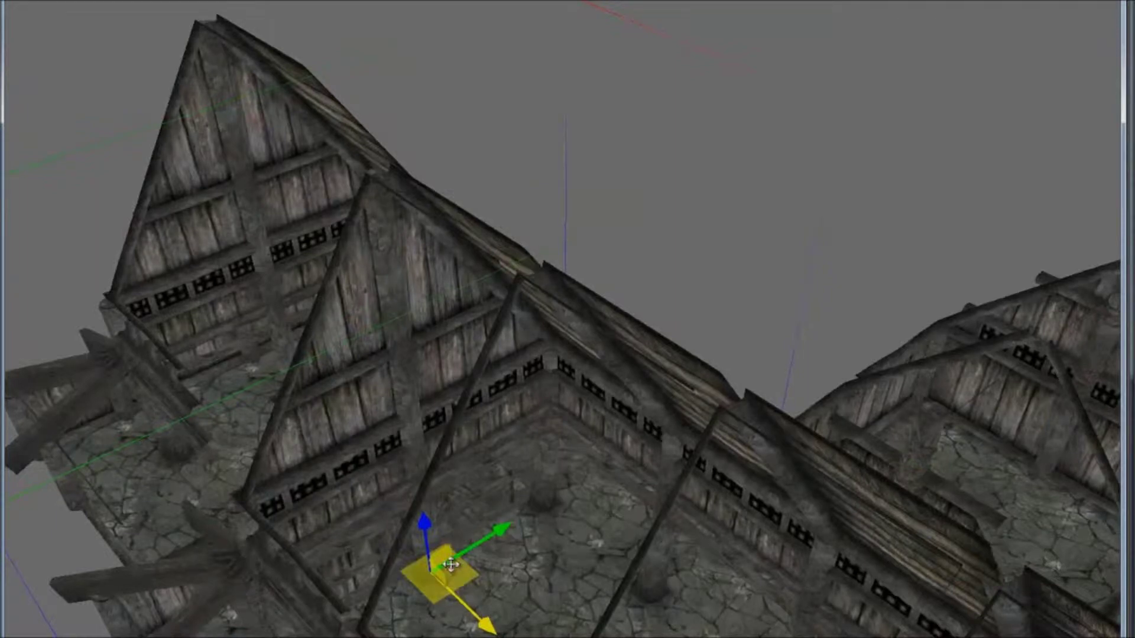
middle_drag(445, 557, 504, 557)
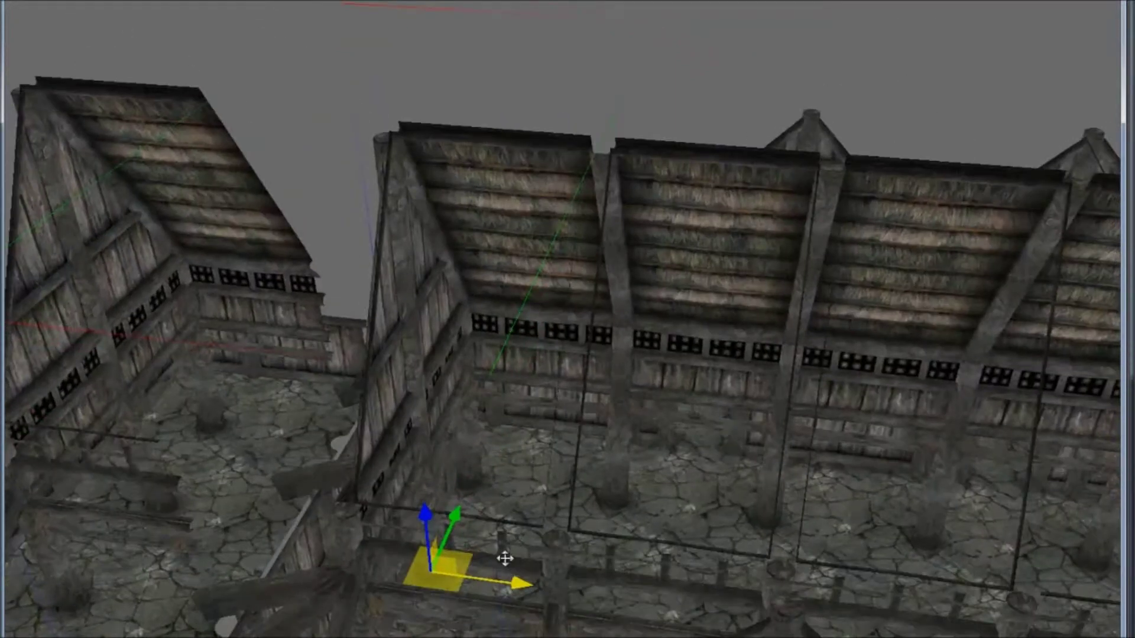
click(149, 470)
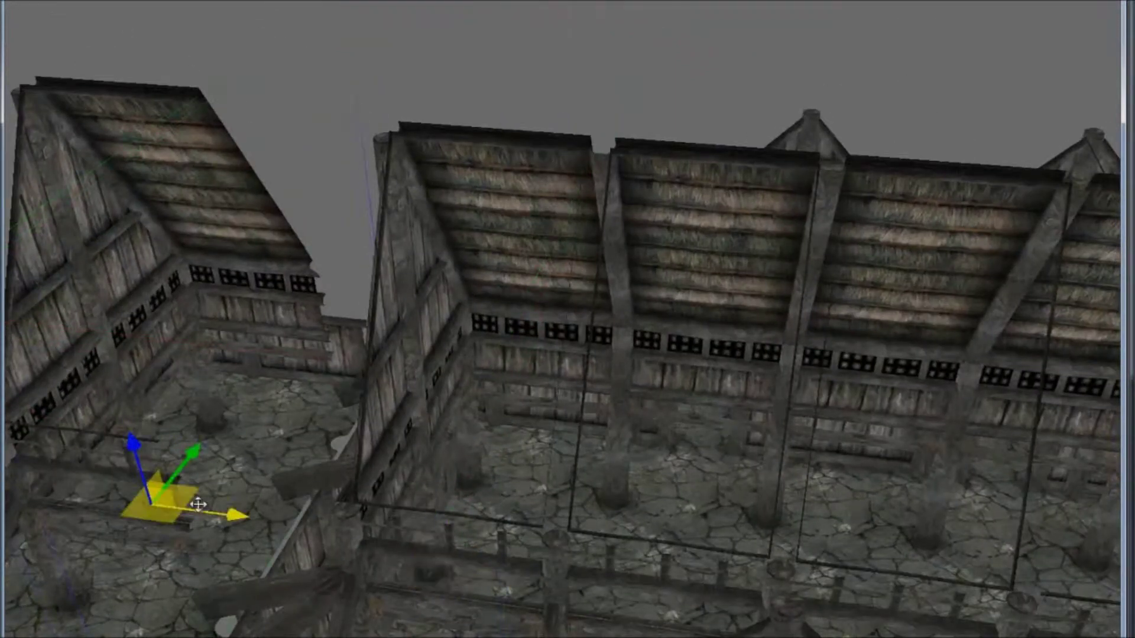
middle_drag(198, 504, 322, 528)
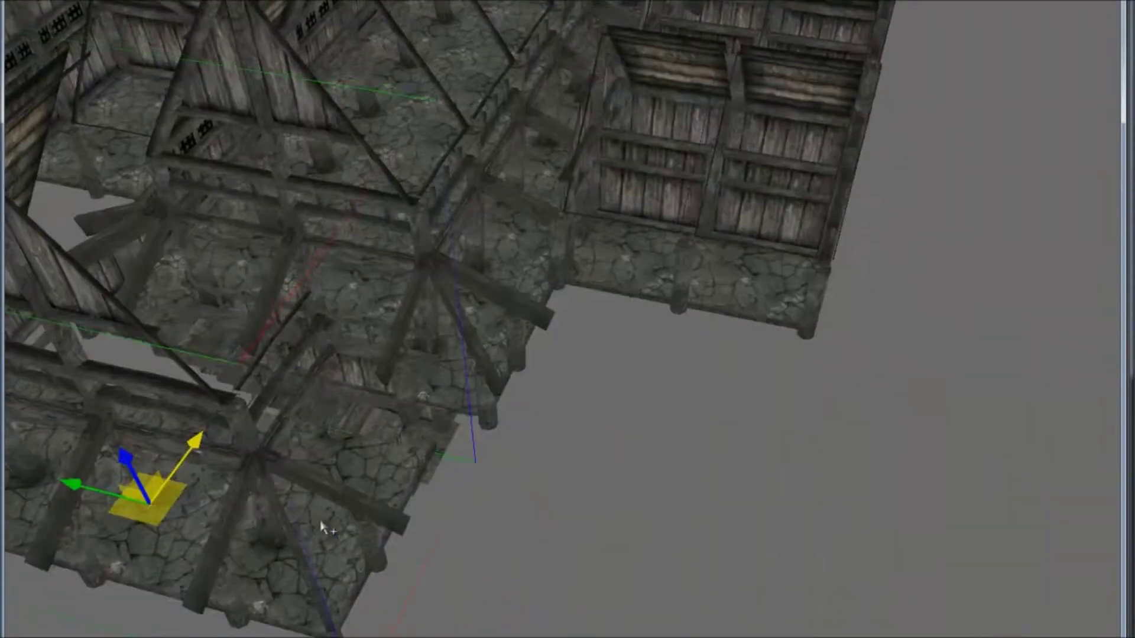
key(Delete)
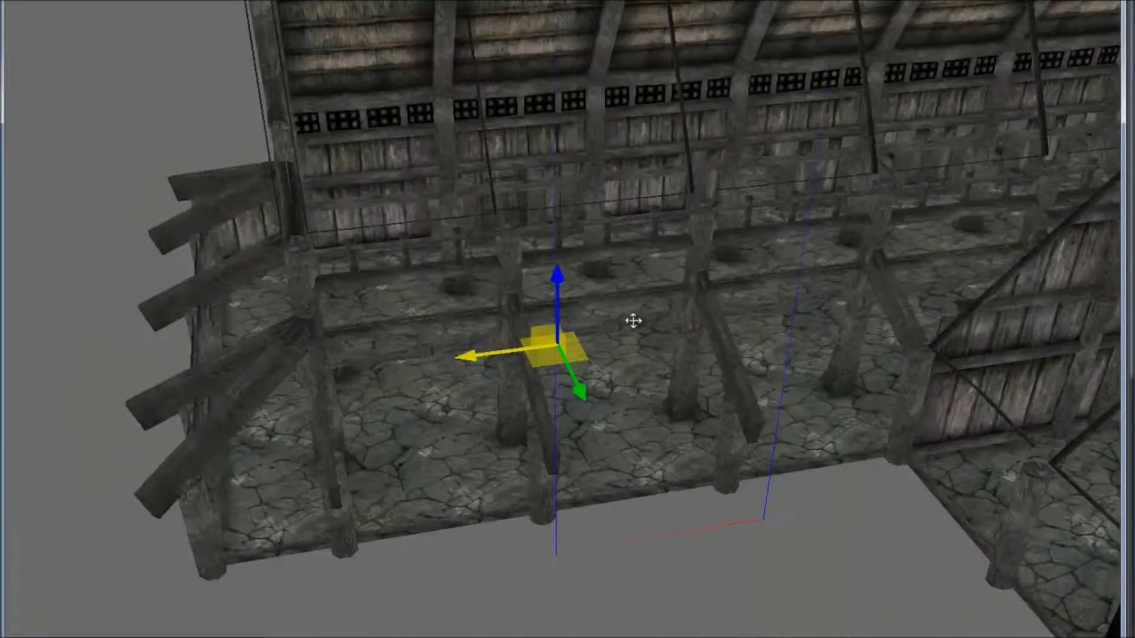
Select the FarmIntInnEnd05 piece and inspect the ends of the assembled inn from several sides
middle_drag(643, 320, 385, 418)
scroll(764, 272, down, 3)
click(426, 527)
shift+middle_drag(425, 525, 446, 465)
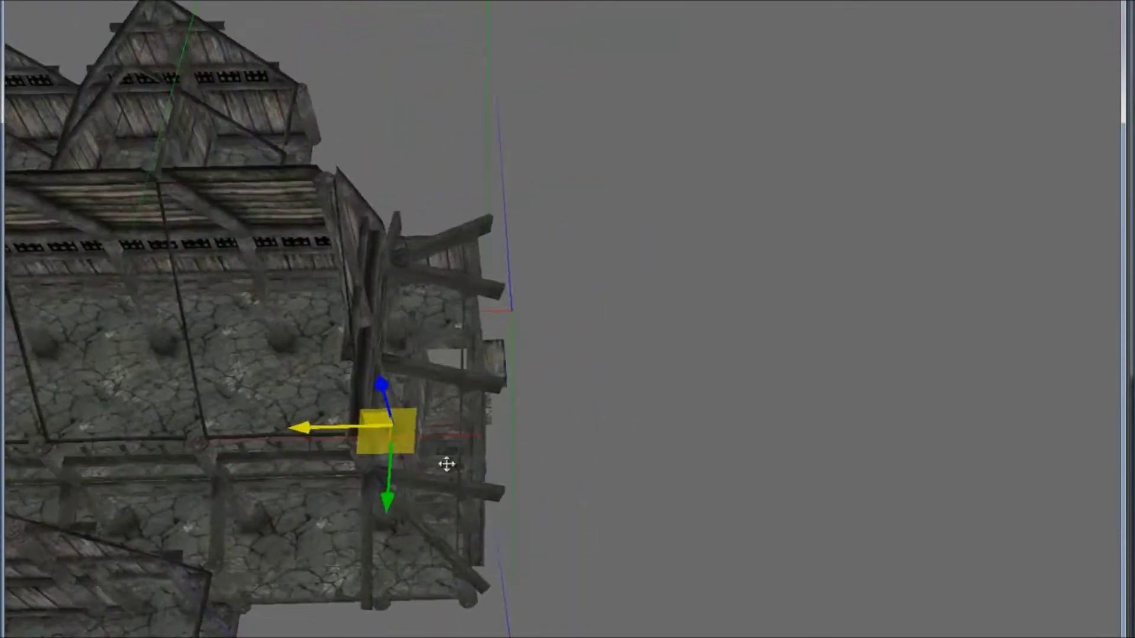
middle_drag(457, 373, 203, 373)
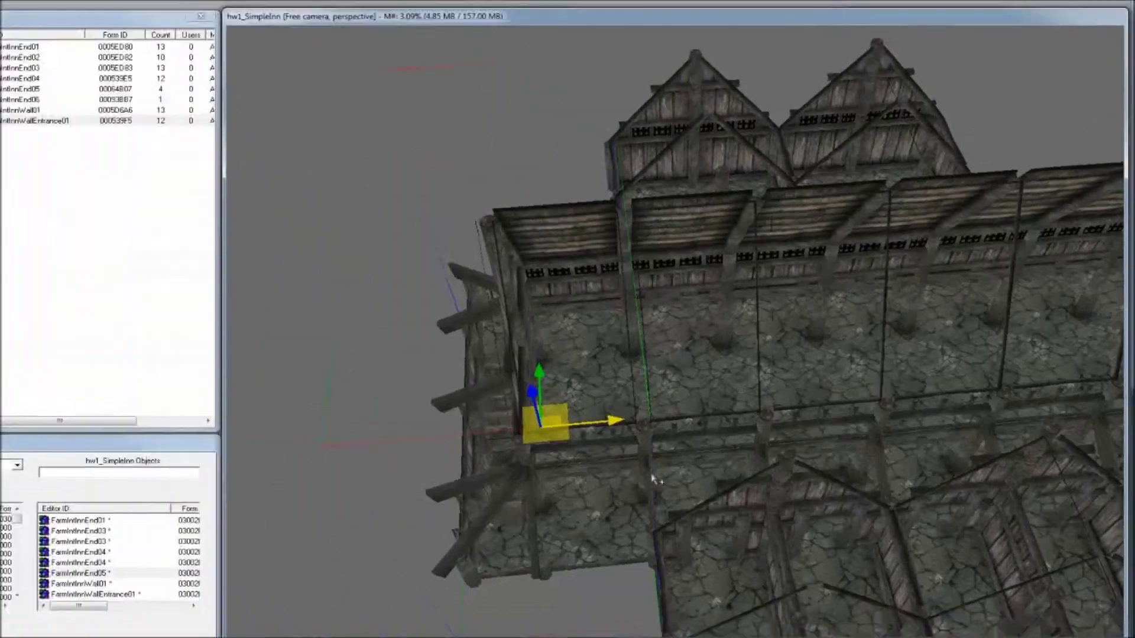
middle_drag(655, 481, 484, 378)
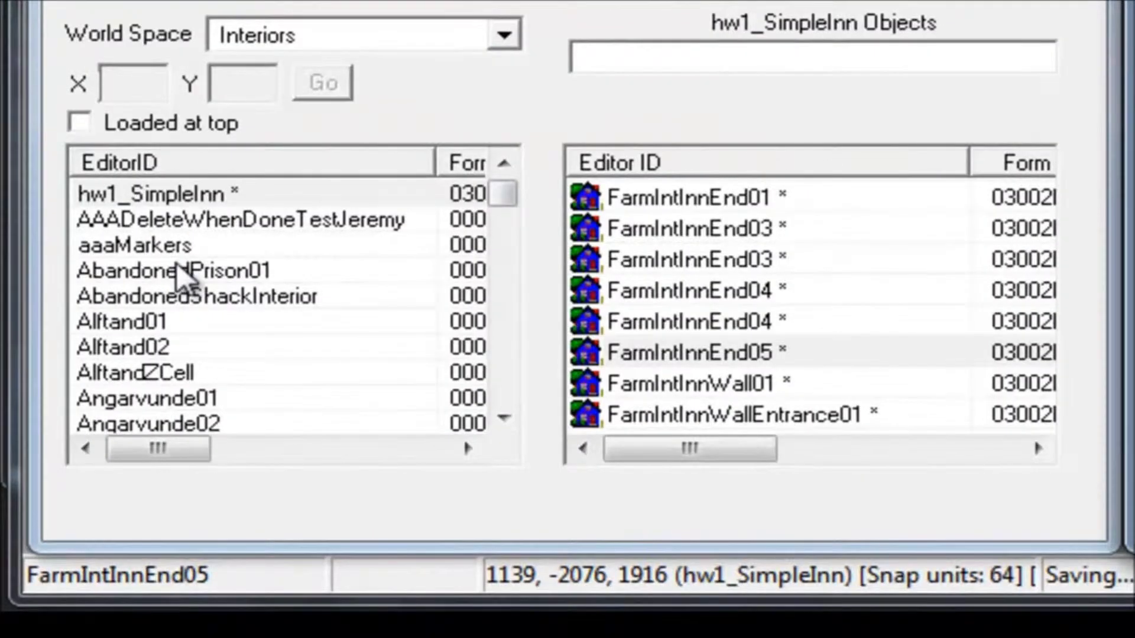
Load the hw1_SimpleInnBasement cell for editing
click(176, 248)
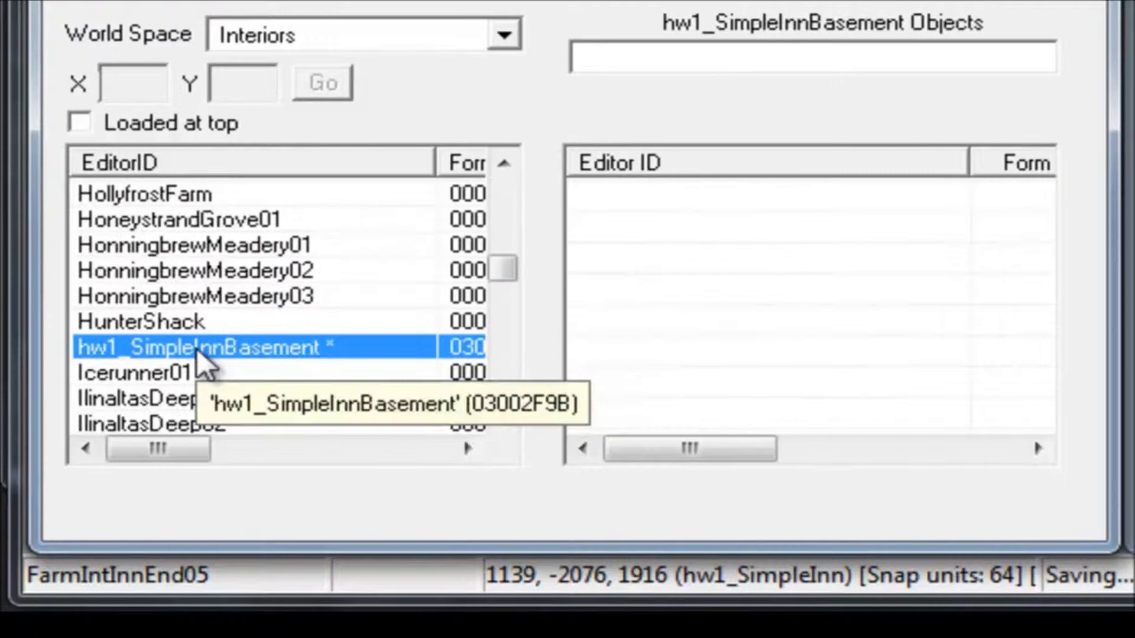
double_click(198, 350)
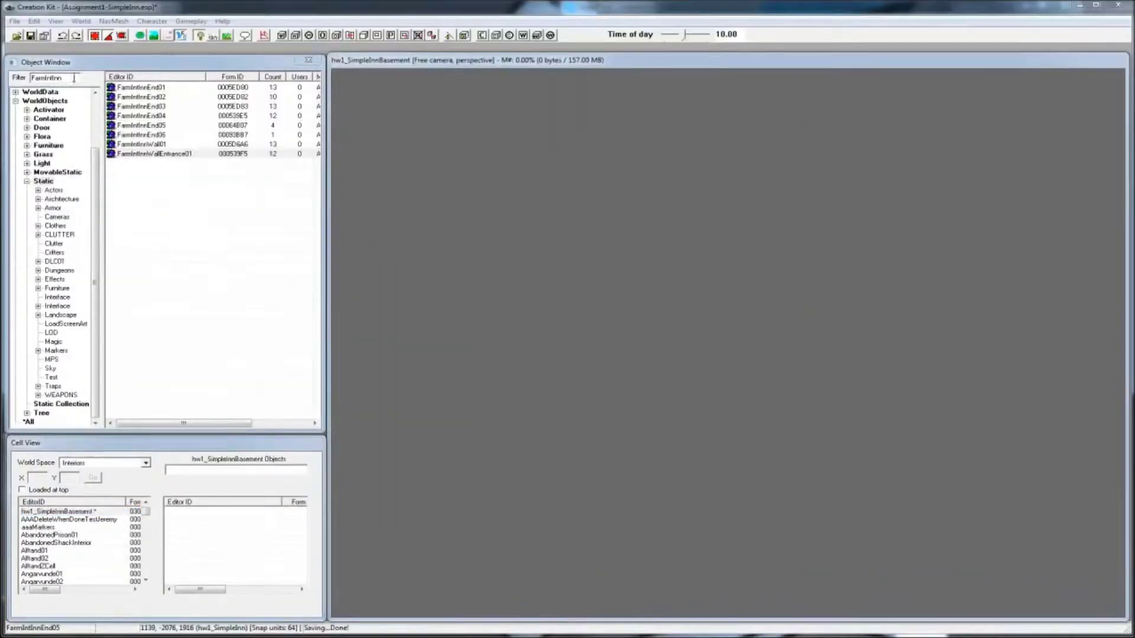
Filter the static objects for FarmB and place the FarmBWallTrapdoor01 piece in the basement cell
double_click(73, 77)
text(FarmB)
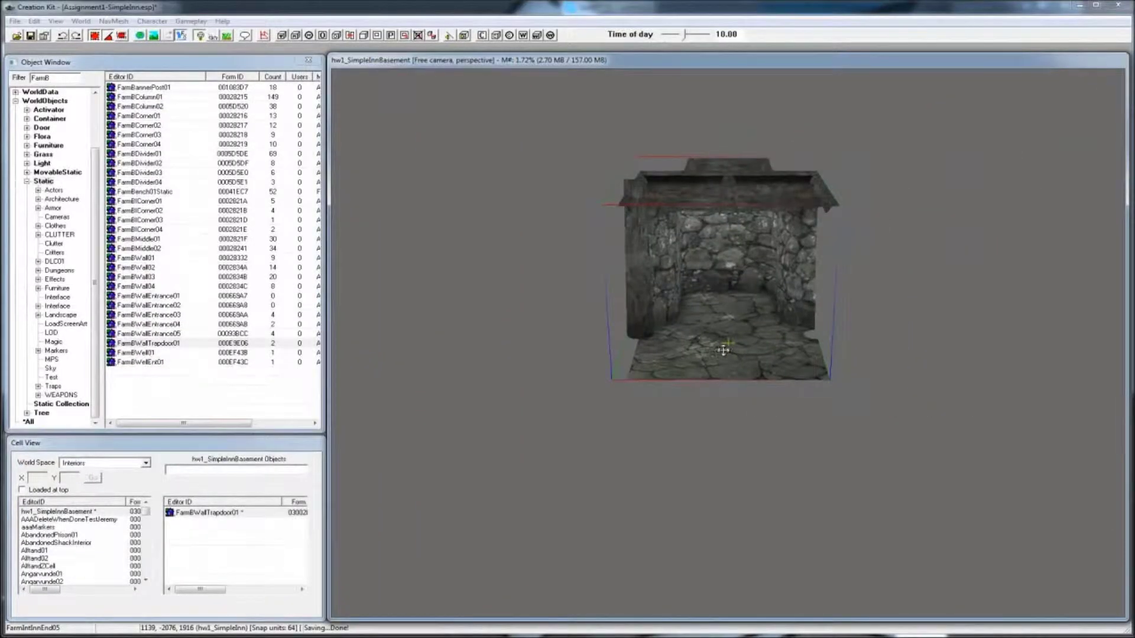
shift+middle_drag(723, 359, 652, 279)
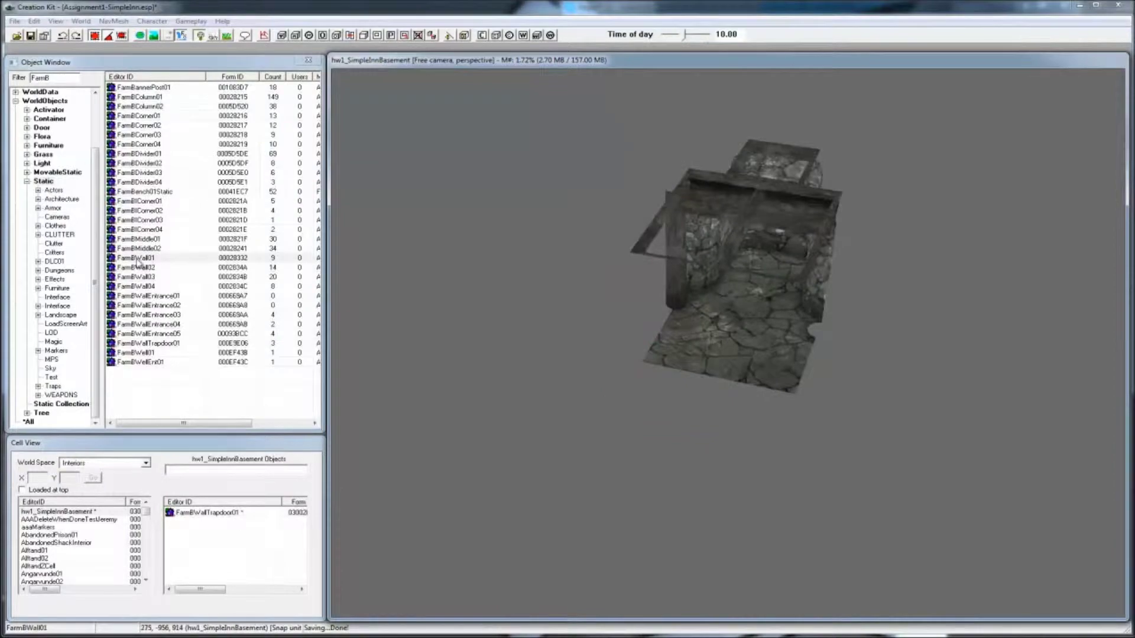
Place the FarmBWall01, FarmBWall02, FarmBWall03 and FarmBWall04 pieces in the basement cell next to the trapdoor wall
drag(134, 260, 806, 380)
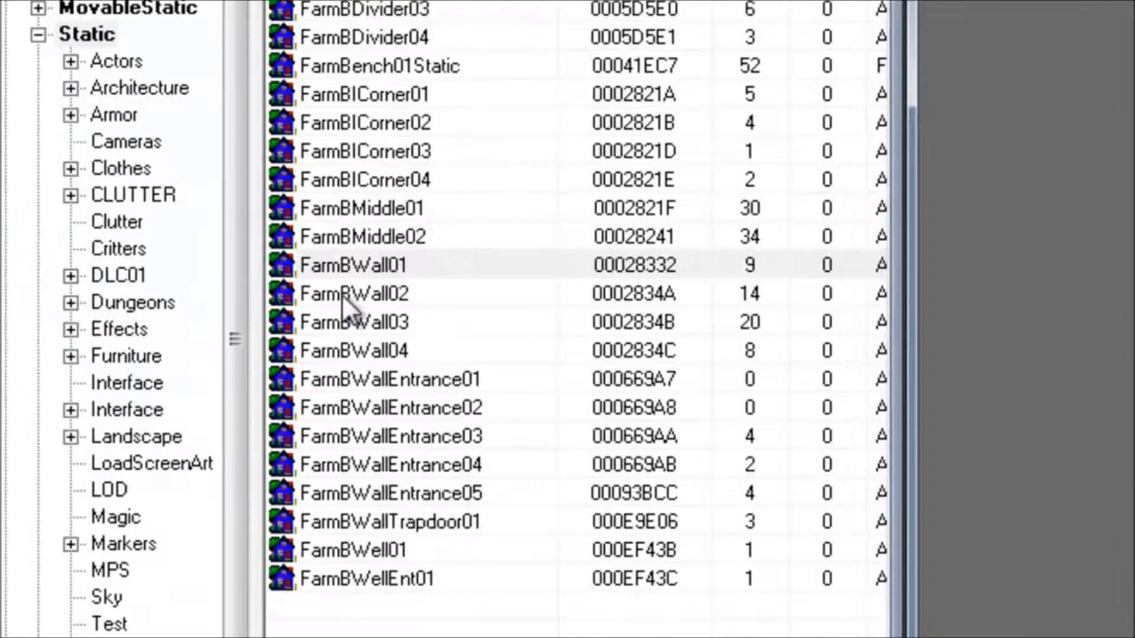
click(133, 268)
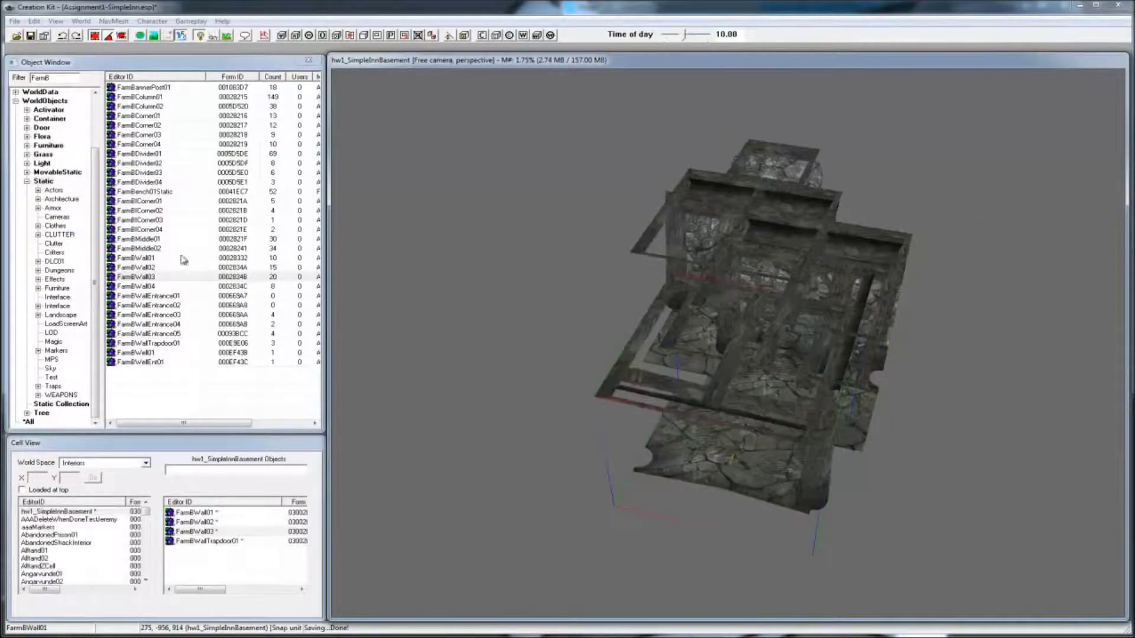
drag(138, 286, 700, 448)
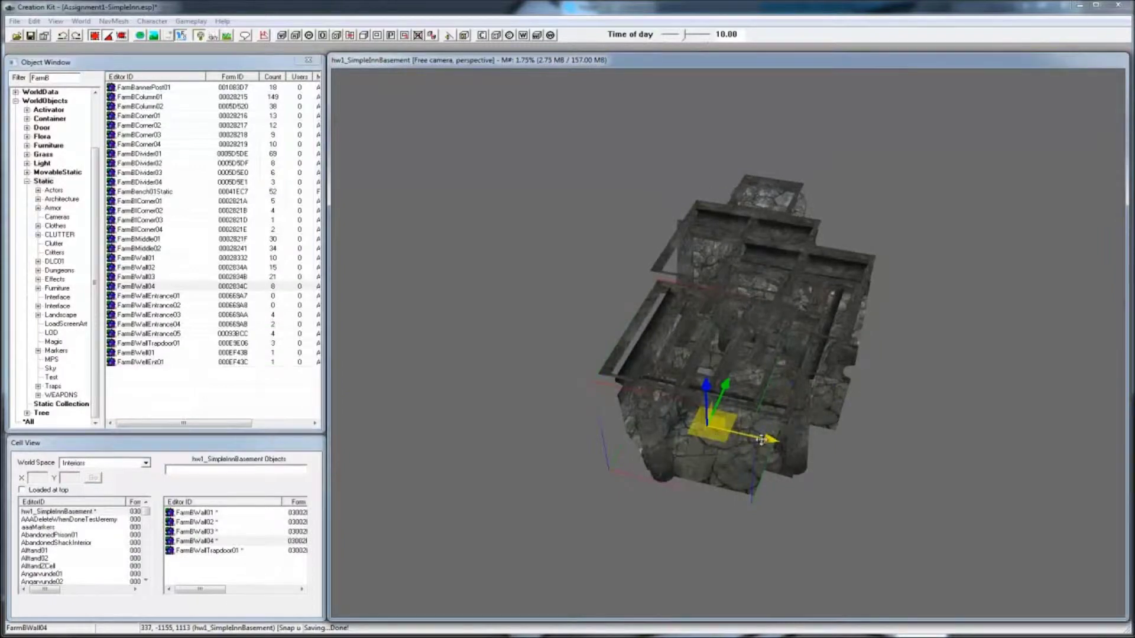
Separate the overlapping basement wall pieces by moving each one clear of the trapdoor wall
drag(761, 440, 589, 392)
scroll(590, 392, down, 2)
click(749, 393)
drag(750, 392, 683, 537)
drag(723, 567, 659, 555)
drag(763, 392, 884, 493)
Spread the other three walls out as the basement's remaining sides and set FarmBWall01 beside the trapdoor wall
scroll(697, 445, down, 3)
drag(641, 443, 608, 560)
drag(833, 408, 820, 495)
drag(646, 354, 604, 409)
drag(841, 375, 804, 349)
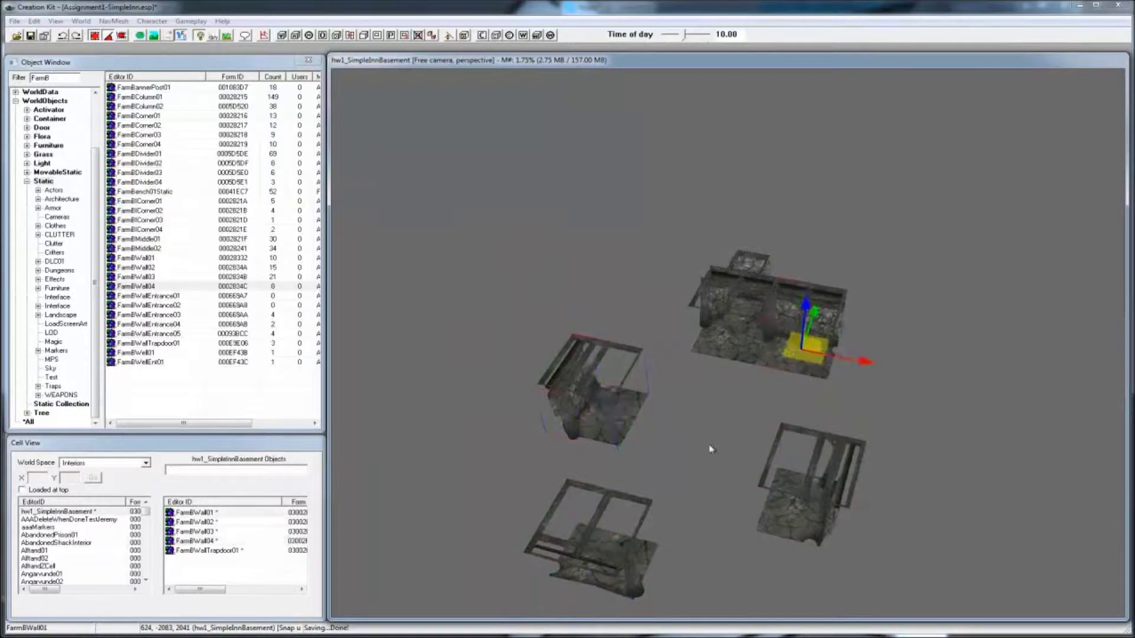
scroll(711, 448, down, 1)
drag(618, 502, 607, 547)
drag(620, 383, 582, 431)
scroll(728, 390, up, 4)
Duplicate the FarmBWall01 piece and snap the copy against the opposite side of the trapdoor wall
click(821, 348)
key(shift)
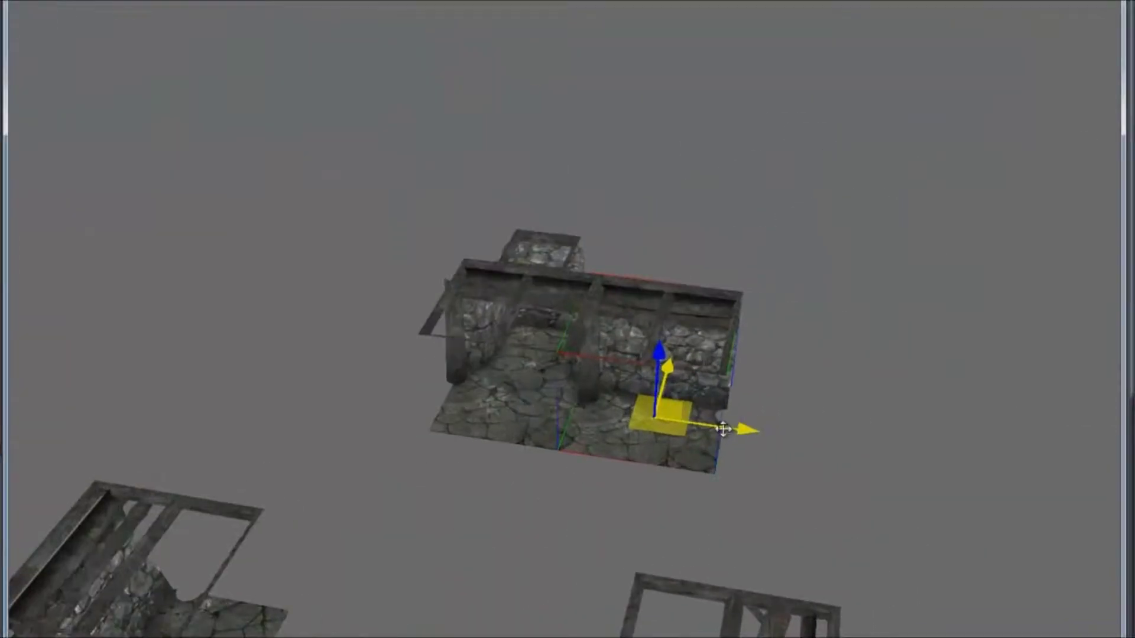
drag(486, 402, 420, 393)
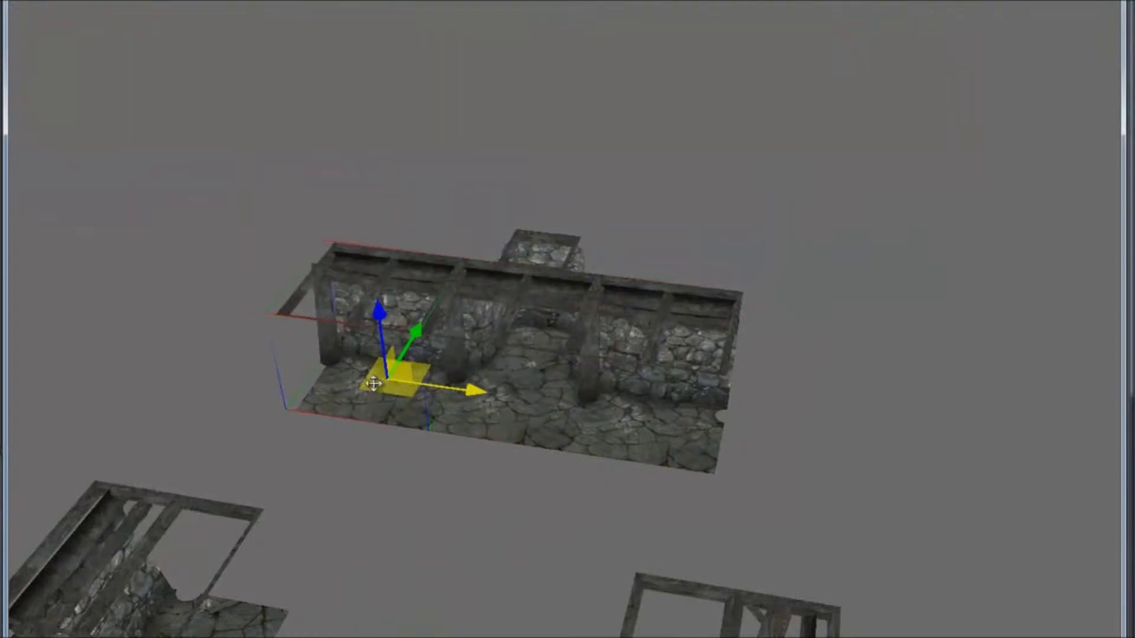
Add the four FarmBCorner pieces and move them to the ends of the trapdoor wall row and the opposite wall
shift+middle_drag(675, 418, 600, 444)
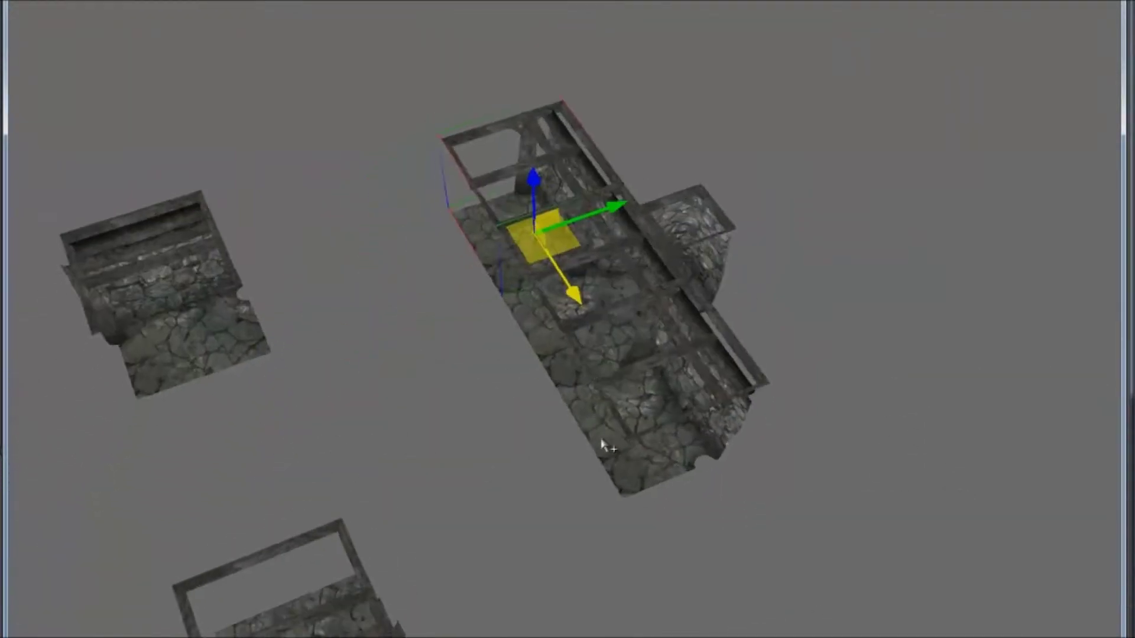
scroll(600, 443, down, 3)
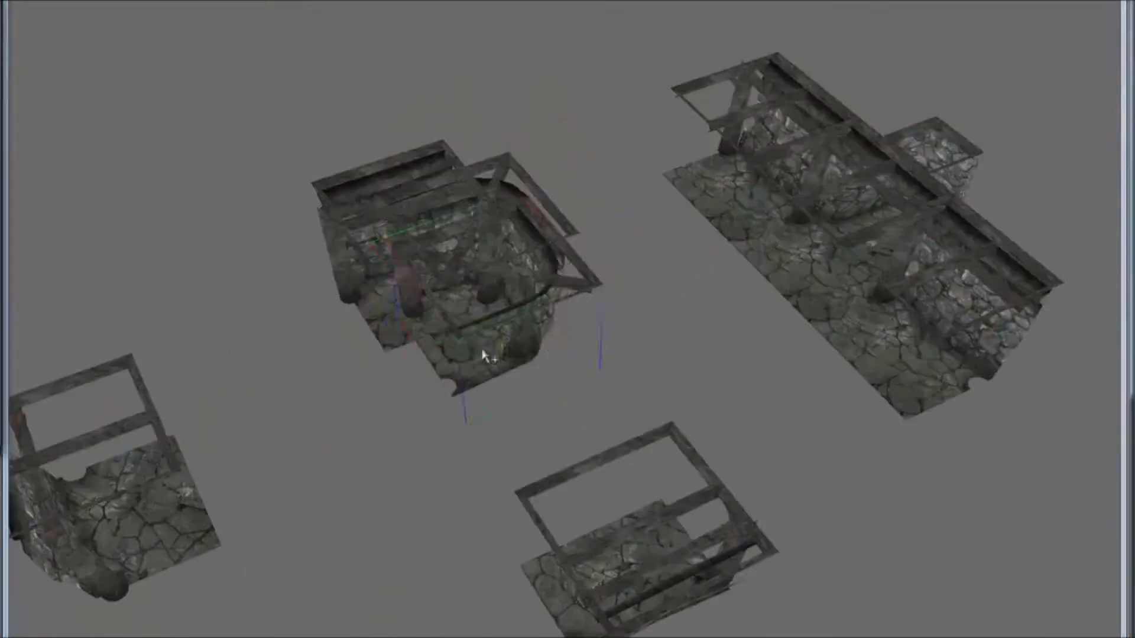
right_drag(482, 351, 238, 213)
drag(481, 340, 127, 406)
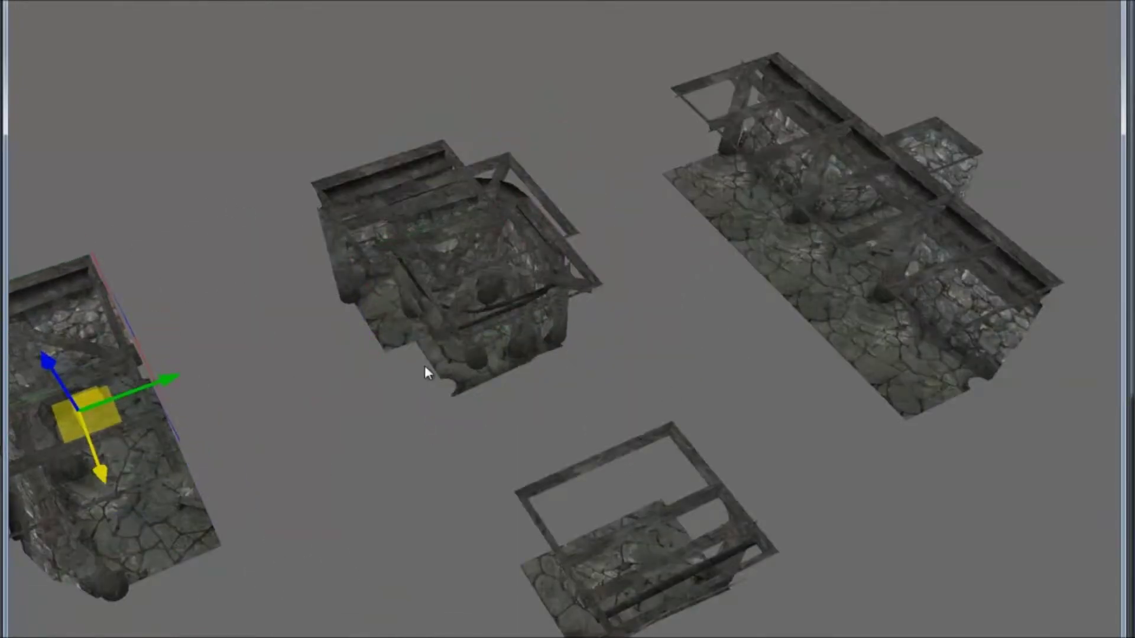
drag(535, 346, 208, 574)
drag(481, 344, 696, 199)
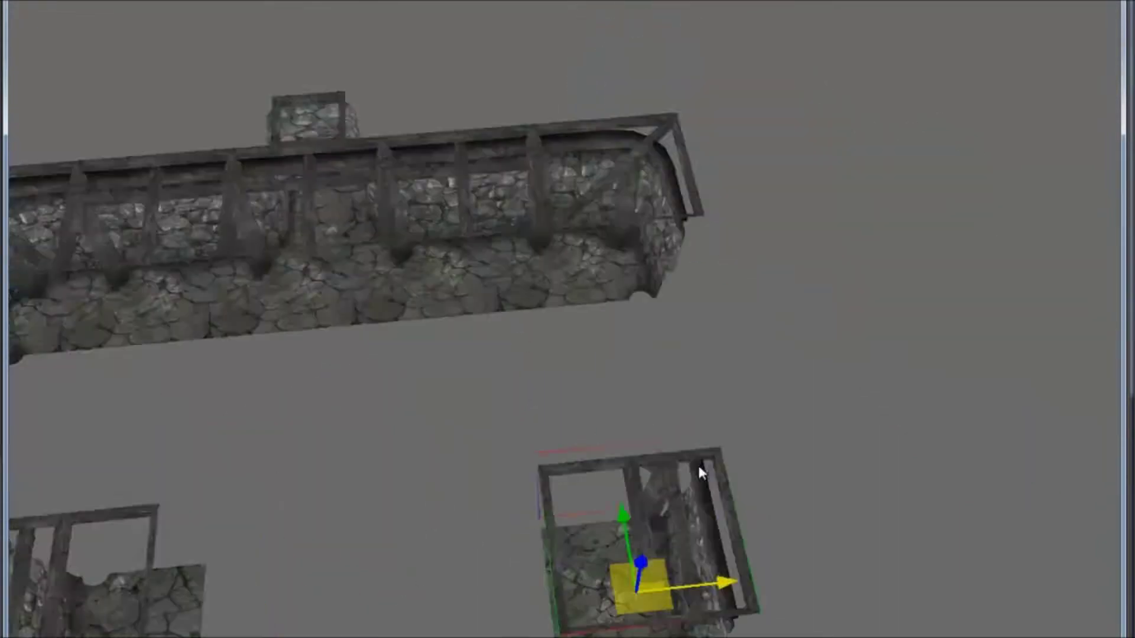
scroll(691, 458, down, 2)
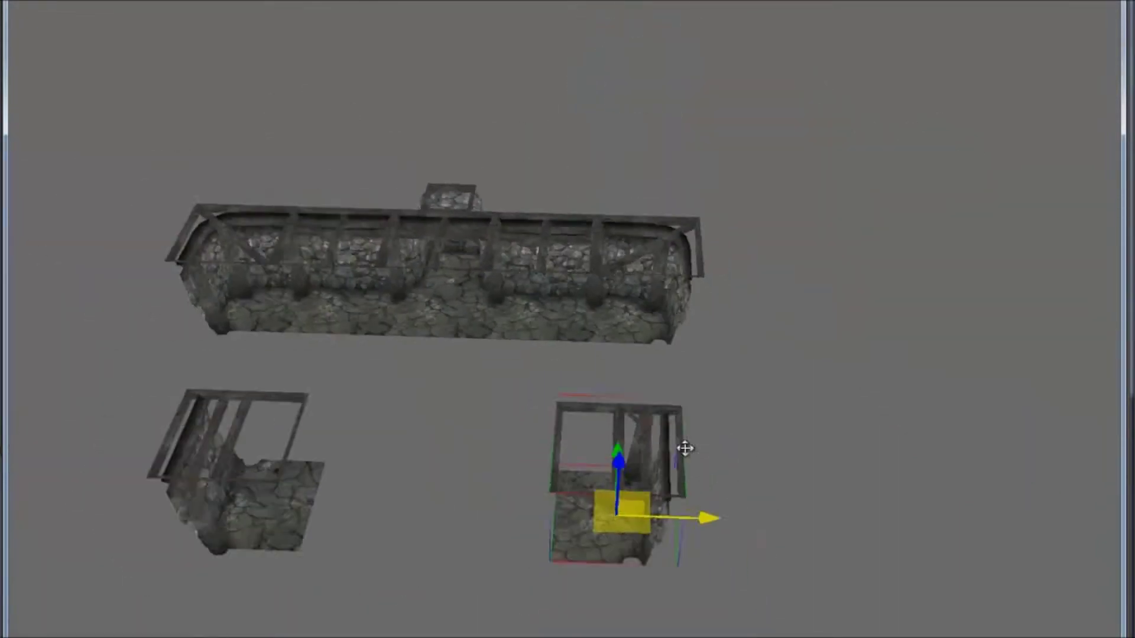
middle_drag(685, 448, 747, 285)
Try the FarmBICorner01 inner corner piece over the loose side wall and examine its shape
click(585, 569)
shift+middle_drag(585, 568, 504, 584)
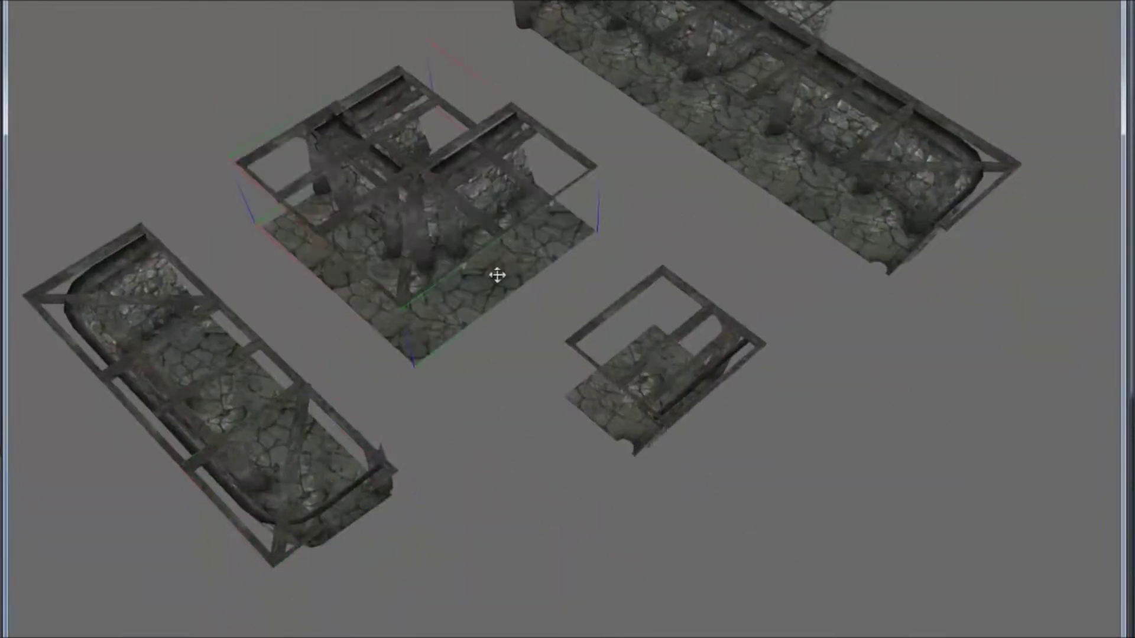
middle_drag(499, 272, 406, 297)
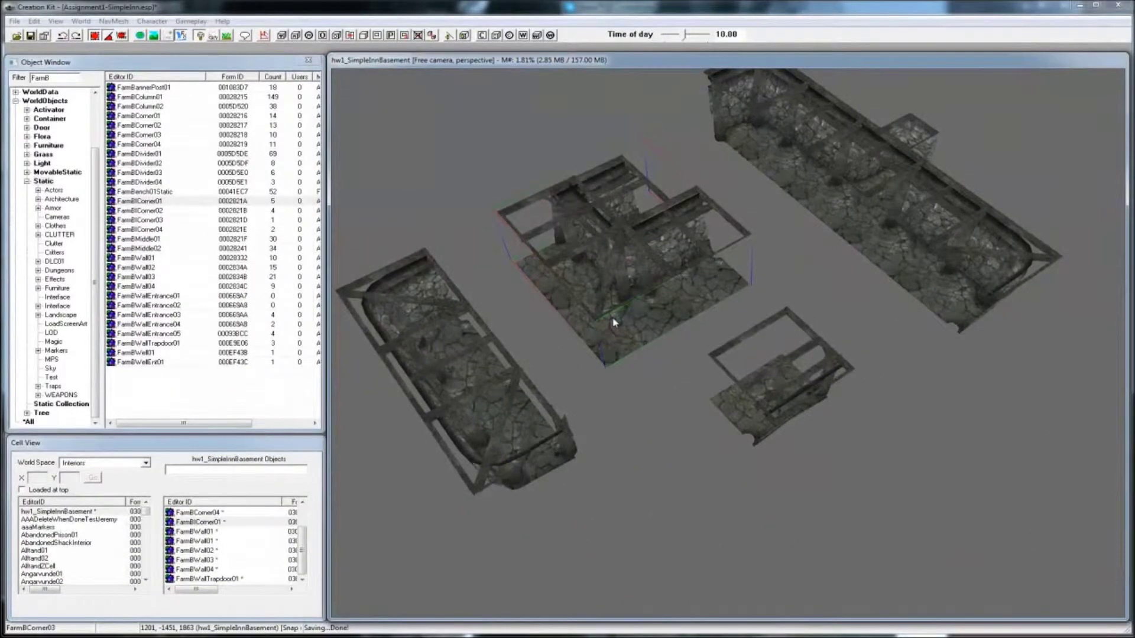
key(e)
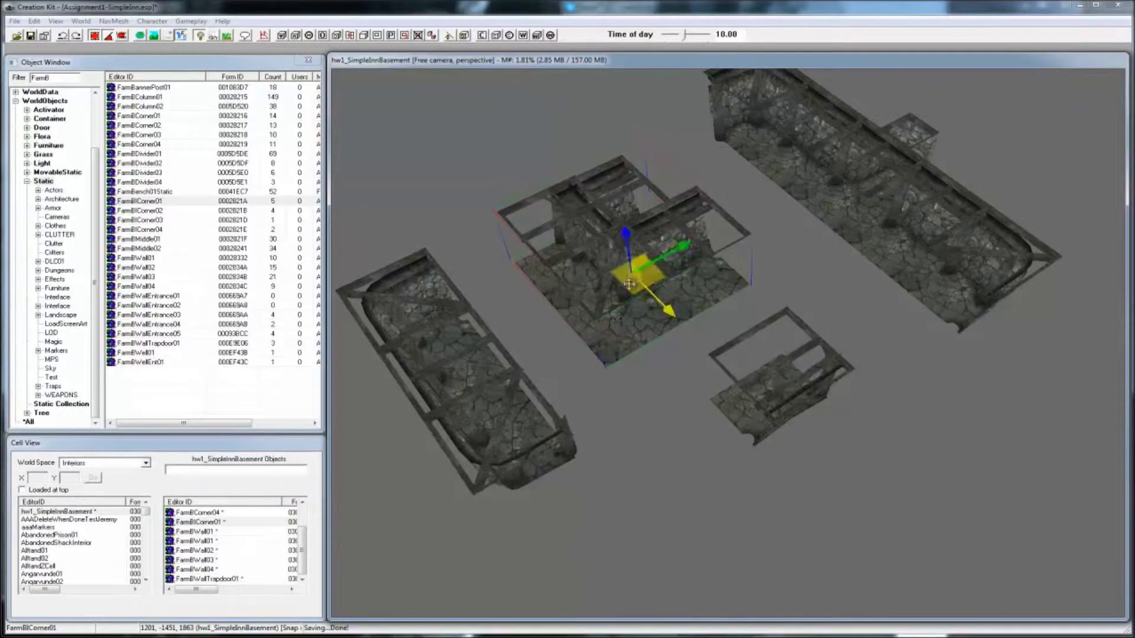
Build one side row from copies of the FarmBWall02 piece, joining it to the trapdoor row's corner and the next corner
drag(656, 277, 646, 341)
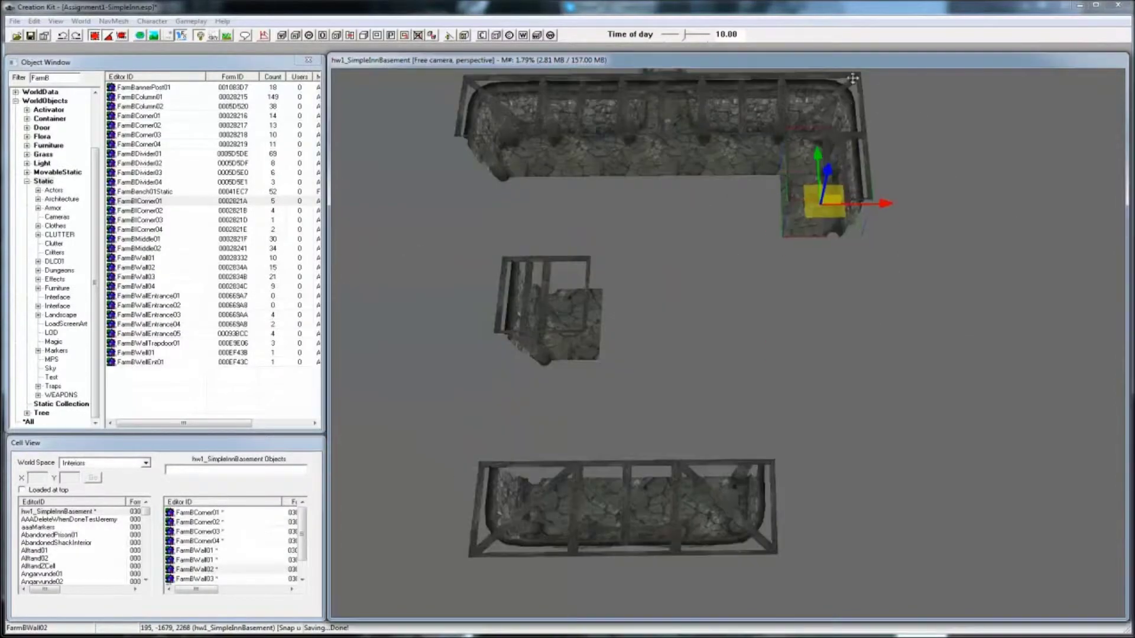
shift+middle_drag(852, 78, 683, 339)
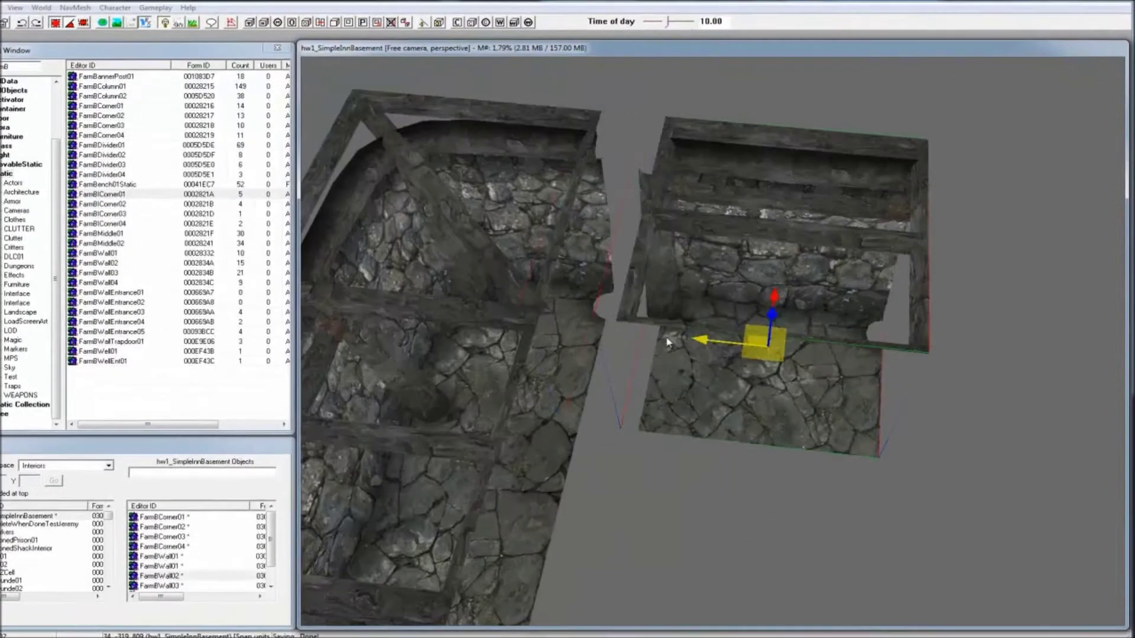
drag(684, 339, 725, 241)
click(888, 320)
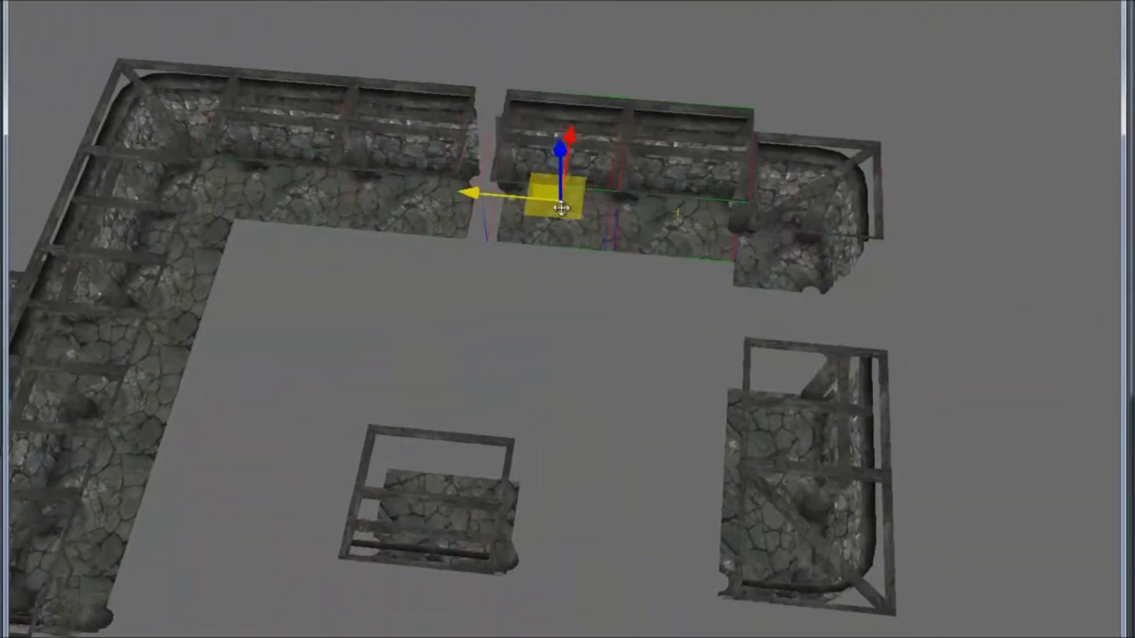
drag(561, 208, 529, 204)
drag(802, 227, 765, 203)
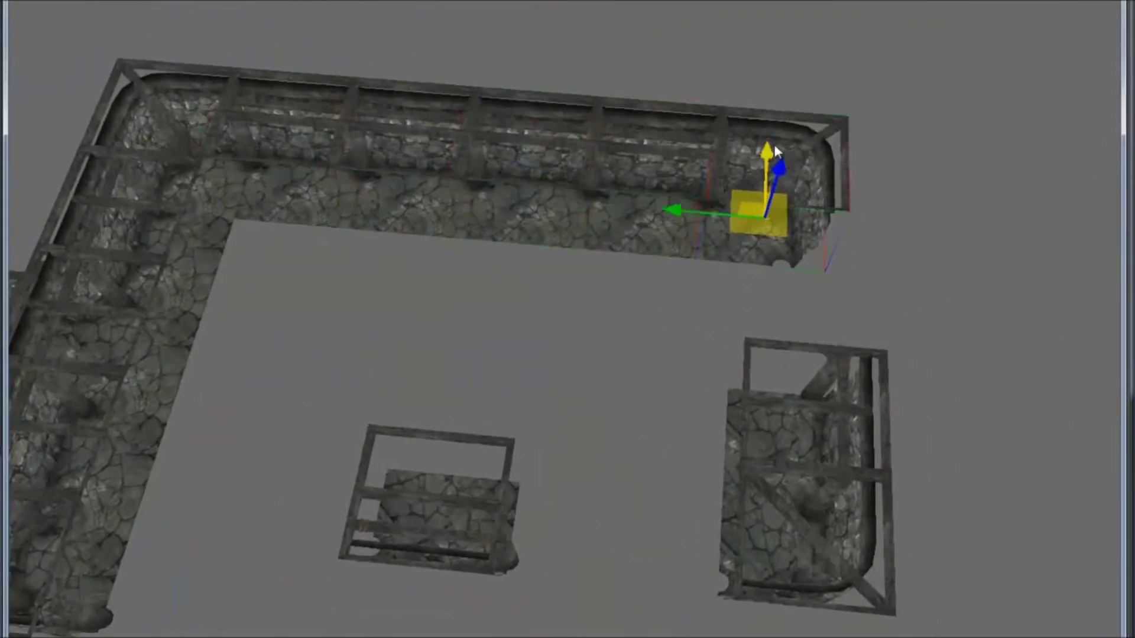
Extend the row opposite the trapdoor wall with duplicated wall pieces and move its end corner into line
click(774, 430)
drag(774, 429, 697, 307)
scroll(750, 413, down, 1)
drag(750, 522, 710, 575)
click(736, 407)
drag(739, 344, 738, 455)
drag(733, 567, 725, 603)
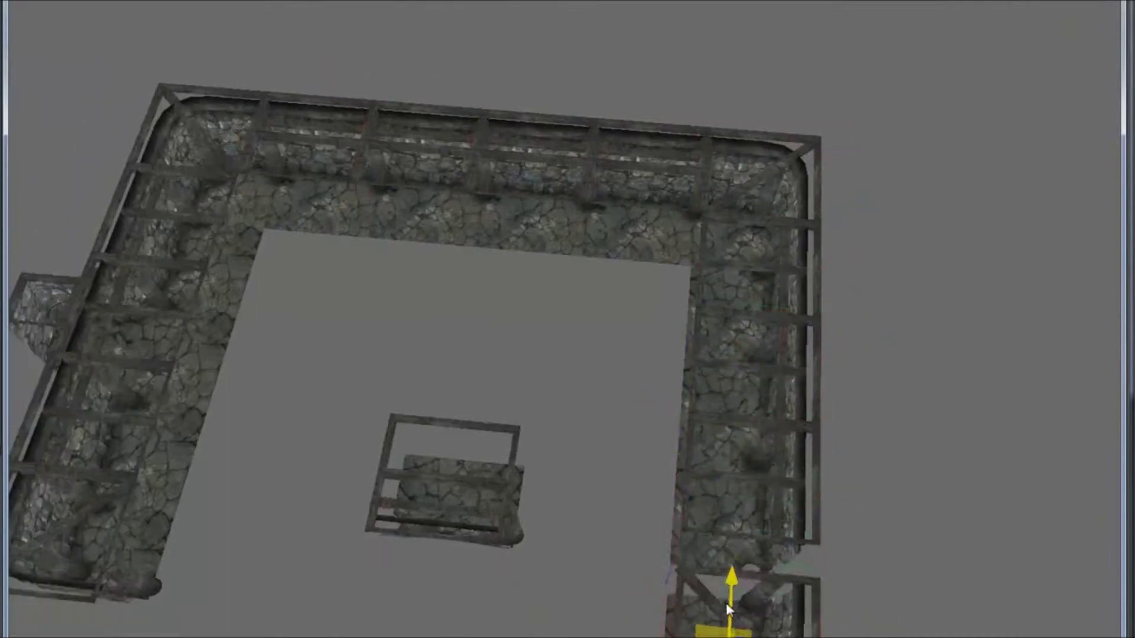
Move the remaining loose wall into the last open side and duplicate it to close the basement's rectangular outline
drag(449, 497, 598, 603)
key(ctrl+d)
ctrl+click(598, 591)
drag(519, 607, 248, 607)
shift+middle_drag(249, 607, 609, 434)
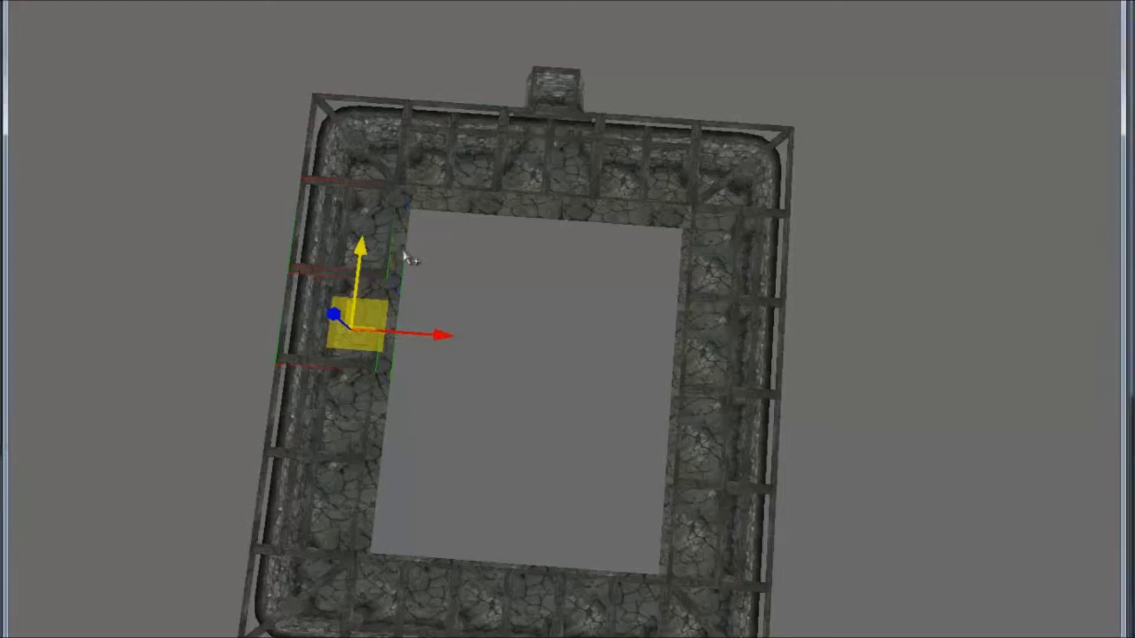
Place a pair of middle floor pieces inside the wall outline and duplicate them row by row to fill two columns
drag(407, 253, 507, 263)
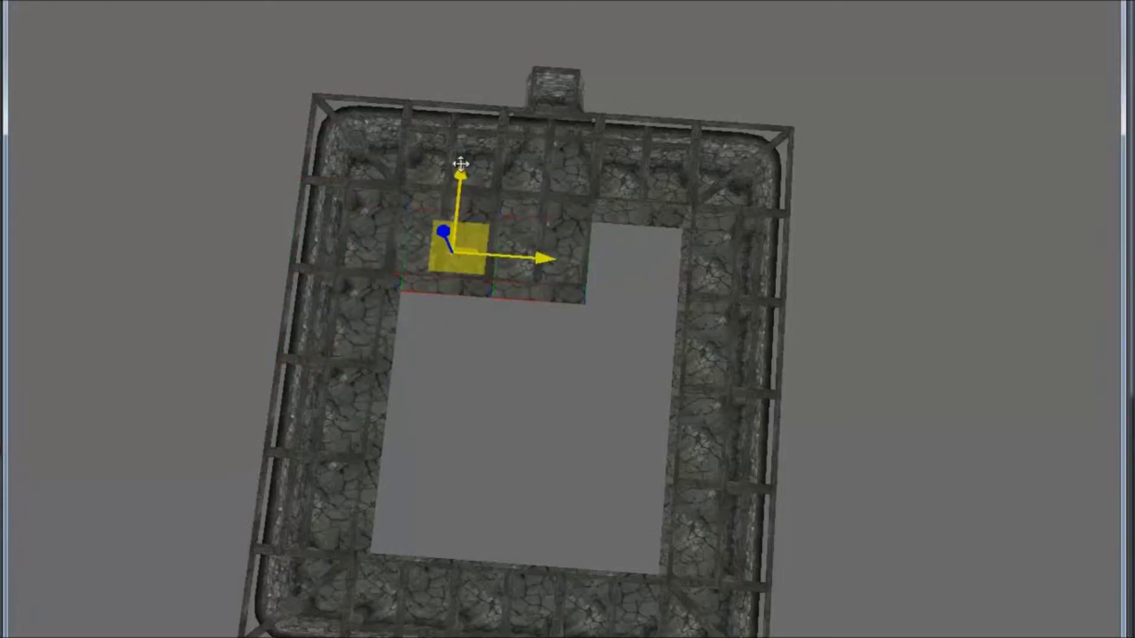
key(ctrl+d)
drag(461, 163, 454, 250)
ctrl+click(498, 249)
ctrl+click(461, 242)
key(ctrl+d)
drag(459, 187, 441, 358)
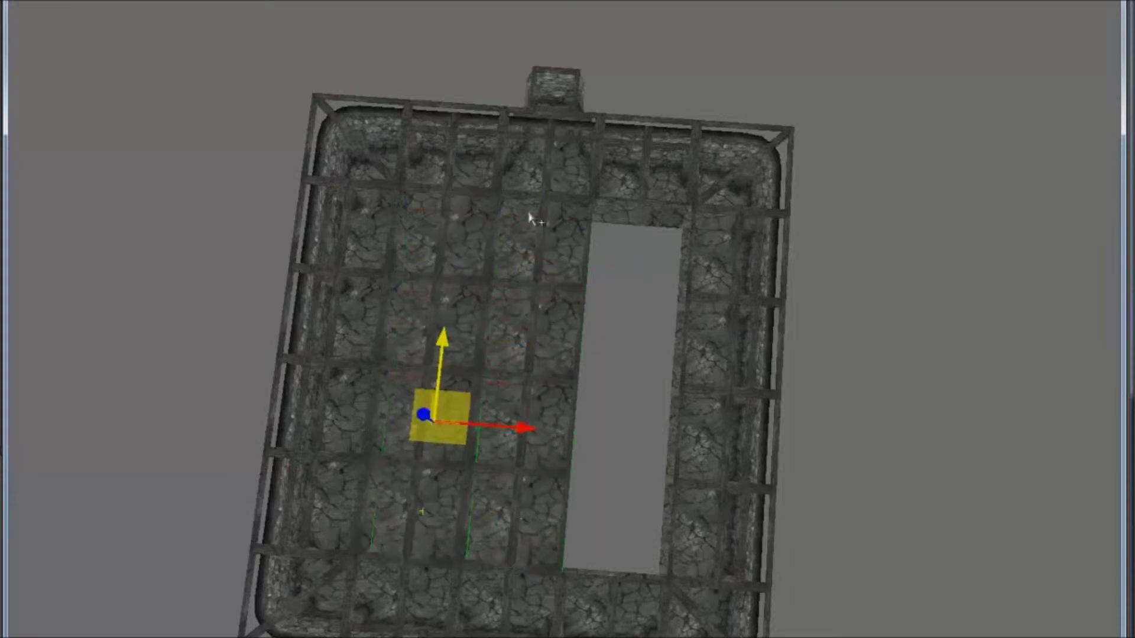